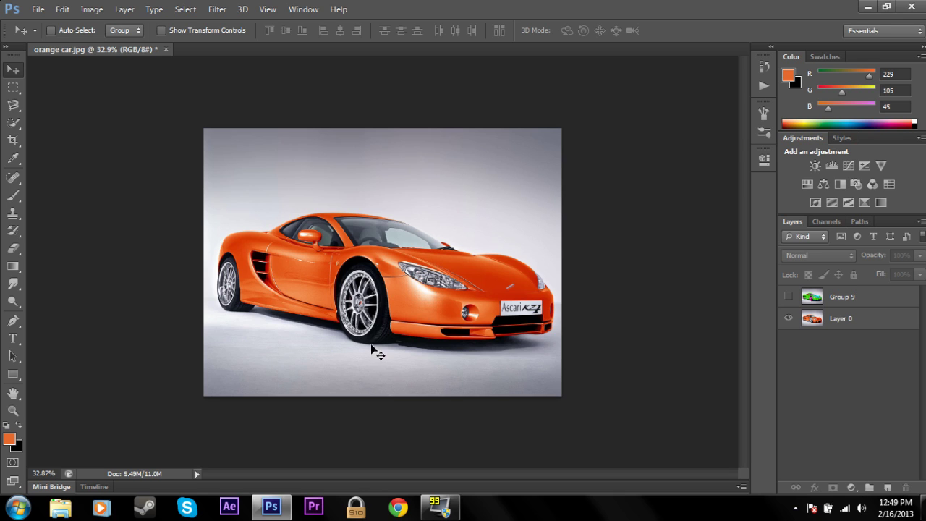
Compare the recoloured car in Group 9 with the original orange car by showing and hiding that layer
{"action": "left_click", "coordinate": [13, 410]}
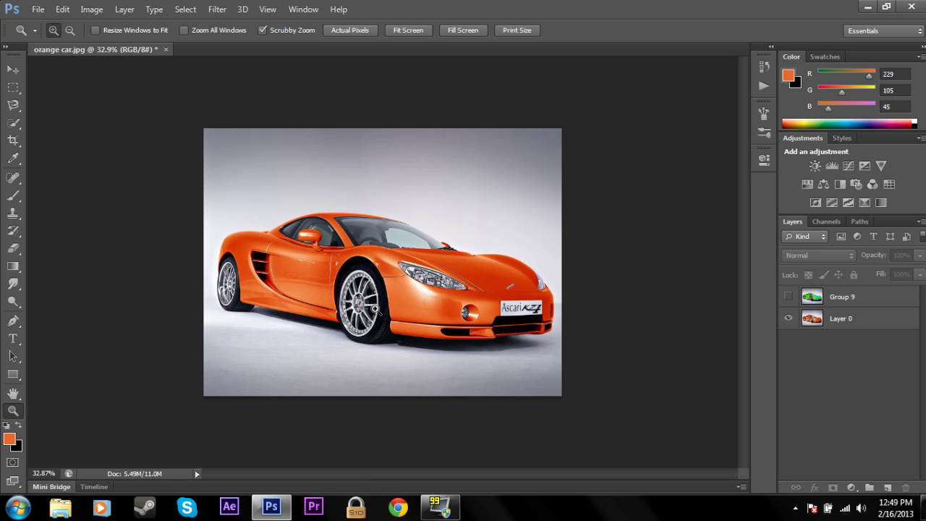
{"action": "left_click_drag", "start_coordinate": [376, 309], "coordinate": [373, 306]}
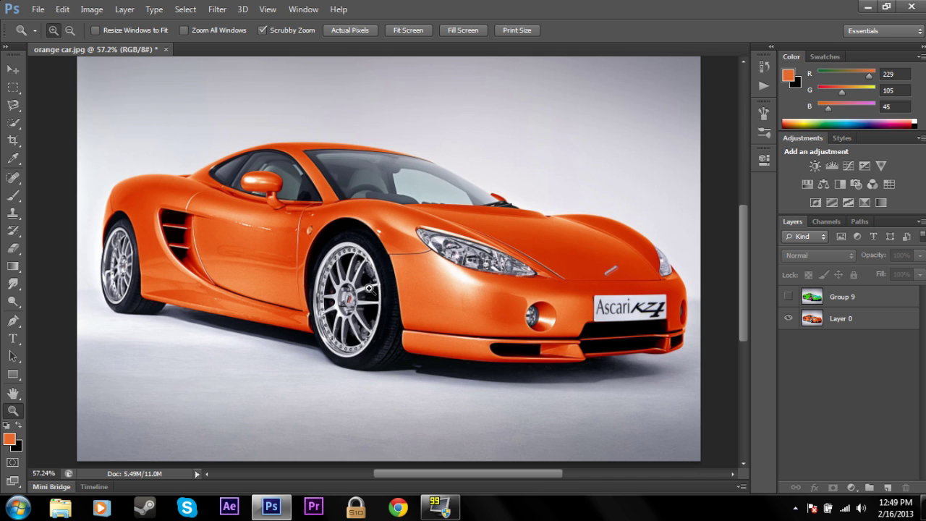
{"action": "left_click_drag", "start_coordinate": [372, 287], "coordinate": [369, 265]}
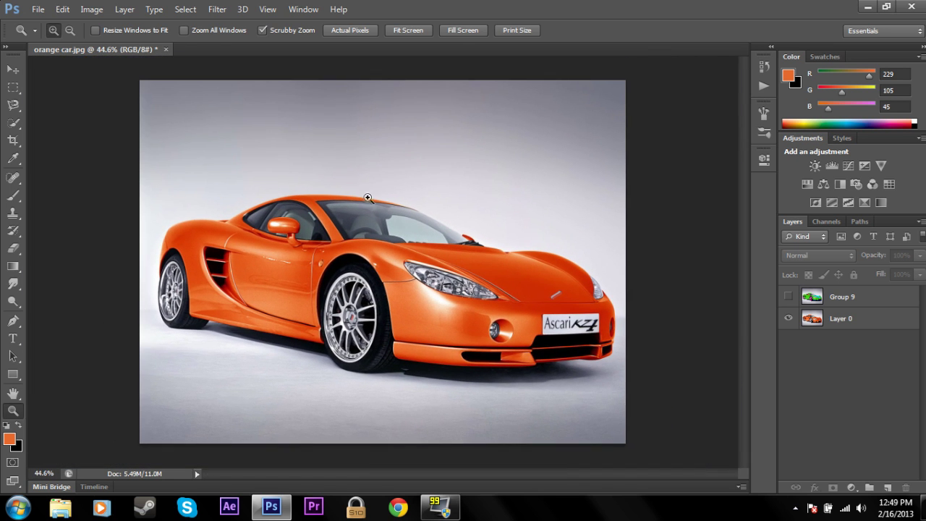
{"action": "left_click_drag", "start_coordinate": [350, 303], "coordinate": [372, 294]}
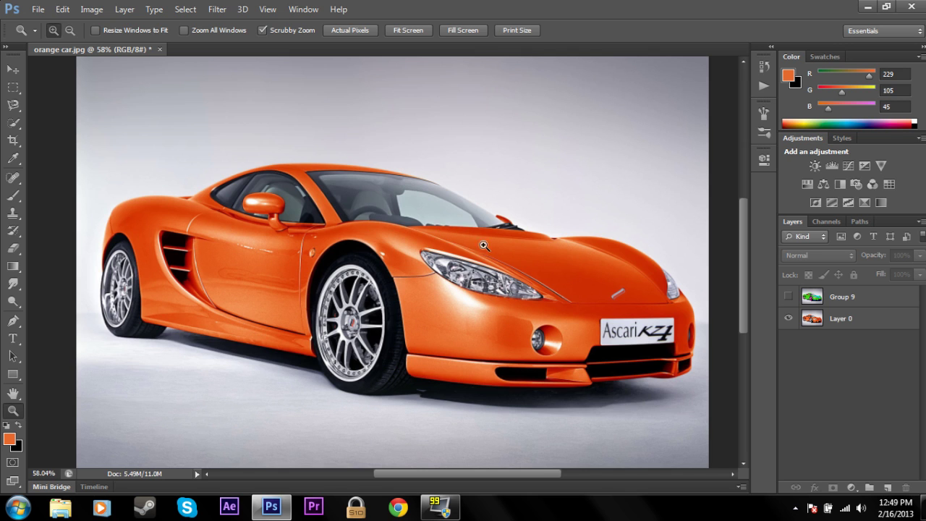
{"action": "mouse_move", "coordinate": [477, 249]}
{"action": "left_mouse_down"}
{"action": "mouse_move", "coordinate": [463, 250]}
{"action": "mouse_move", "coordinate": [476, 250]}
{"action": "left_mouse_up"}
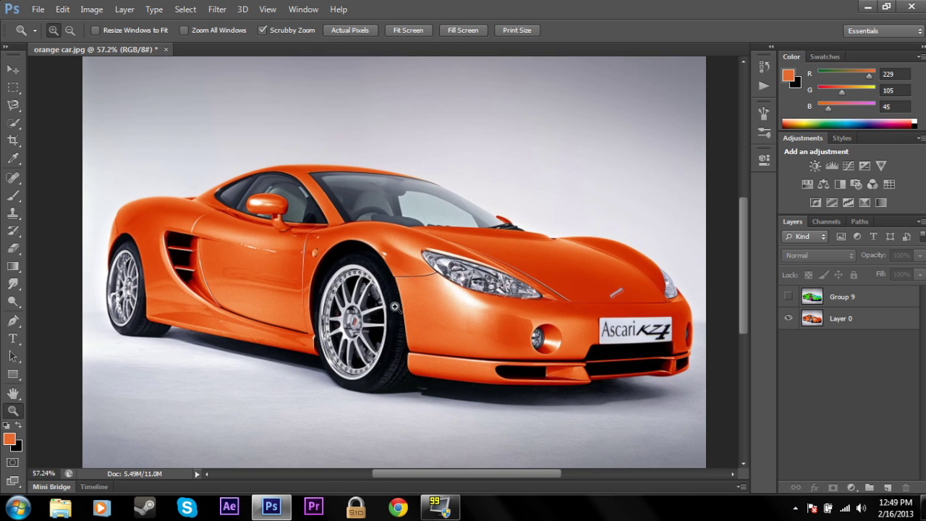
{"action": "left_click", "coordinate": [789, 297]}
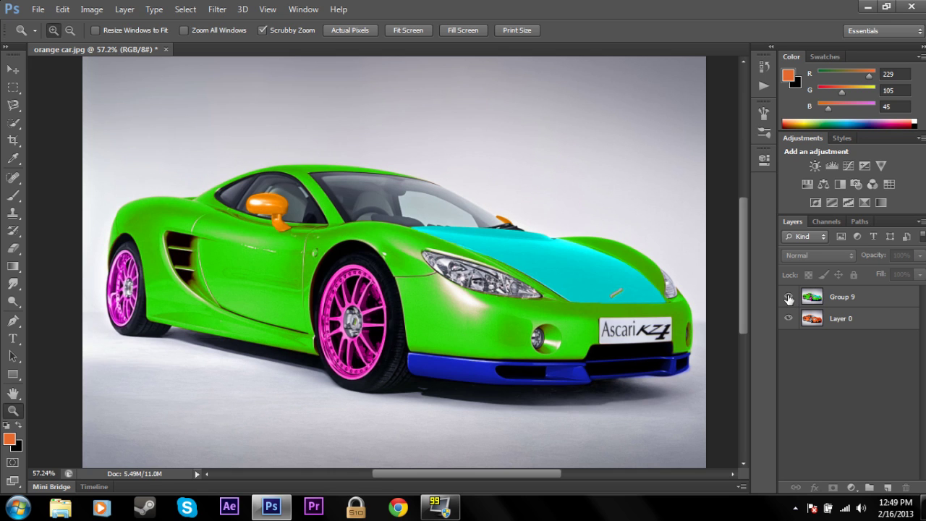
{"action": "left_click", "coordinate": [789, 297]}
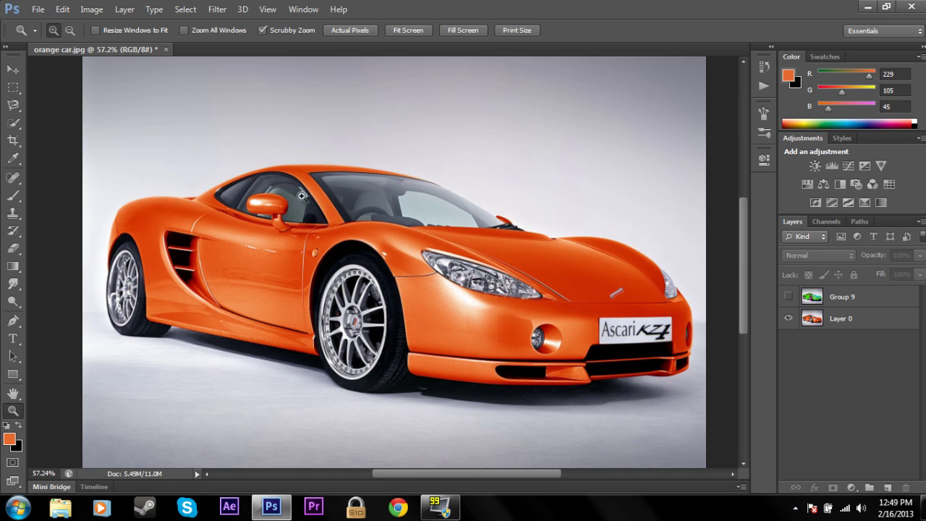
{"action": "left_click", "coordinate": [789, 297]}
{"action": "left_click", "coordinate": [789, 297]}
{"action": "left_click", "coordinate": [789, 297]}
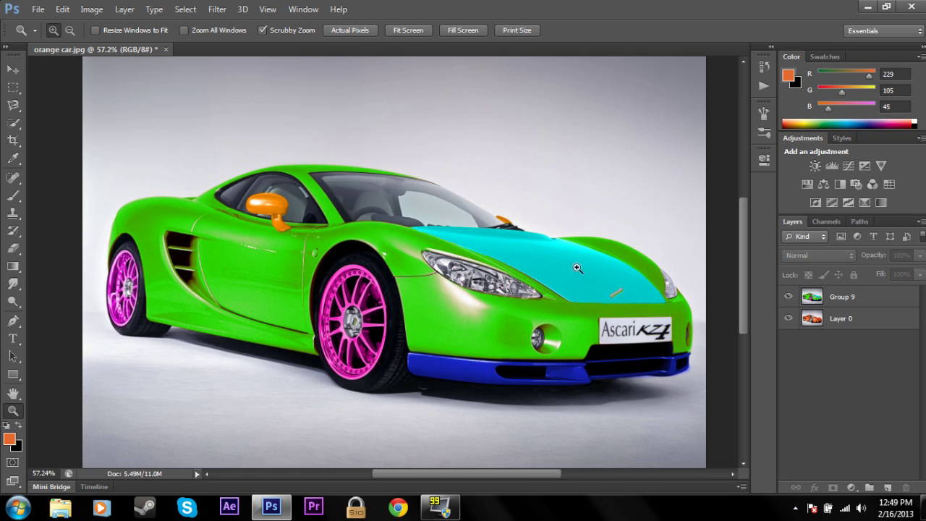
{"action": "left_click", "coordinate": [790, 298]}
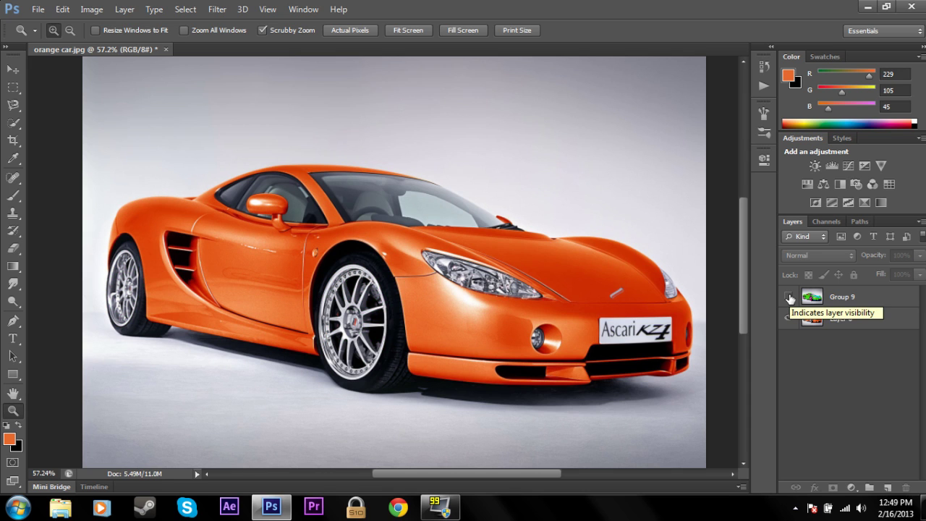
{"action": "left_click", "coordinate": [790, 297]}
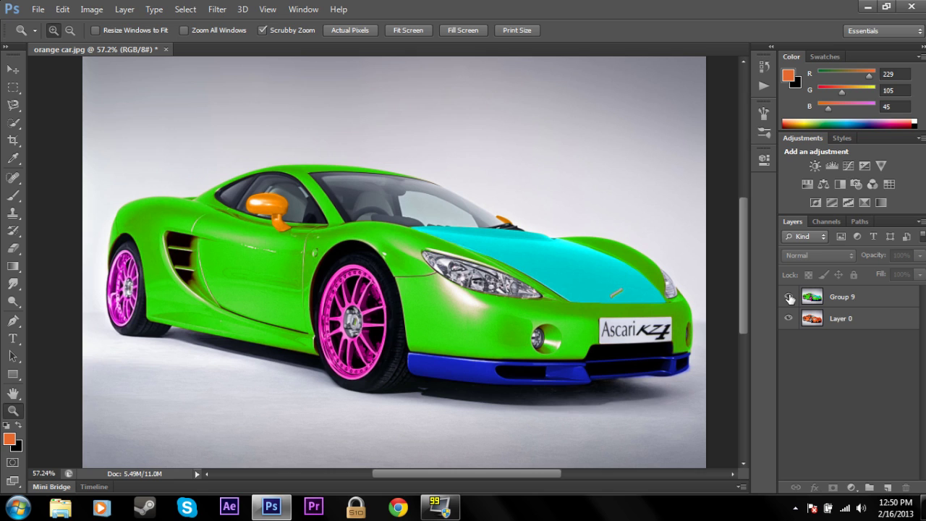
{"action": "left_click", "coordinate": [788, 297]}
Start Replace Color on Layer 0 with the fuzziness at 200 to cover the orange bodywork
{"action": "left_click", "coordinate": [847, 327]}
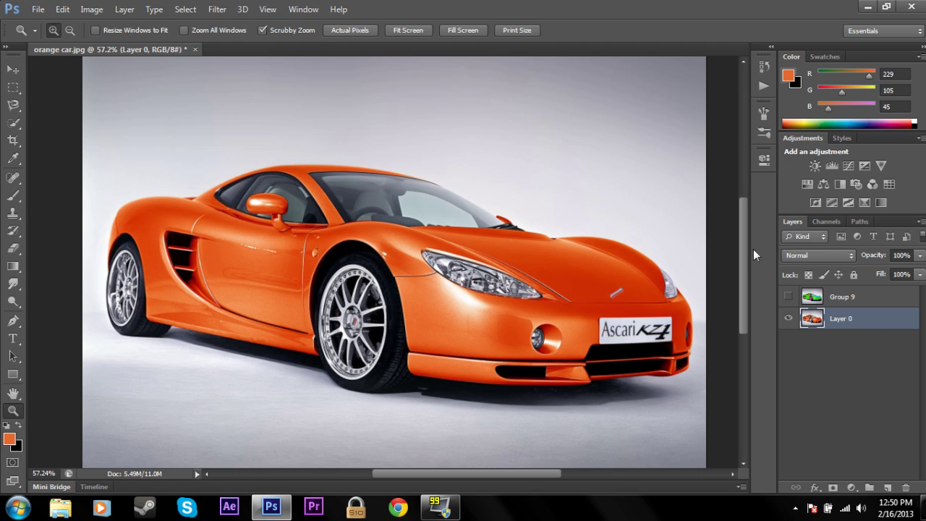
{"action": "left_click", "coordinate": [91, 8]}
{"action": "mouse_move", "coordinate": [113, 46]}
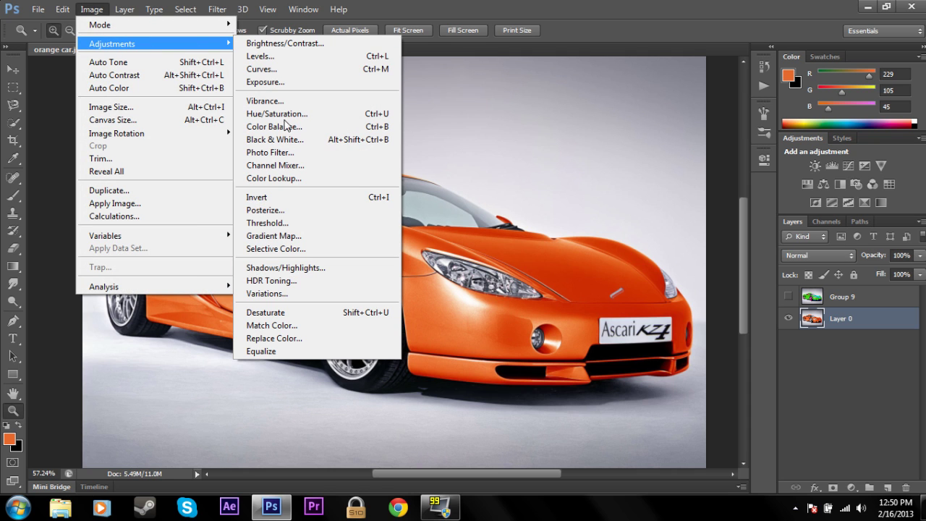
{"action": "left_click", "coordinate": [269, 339]}
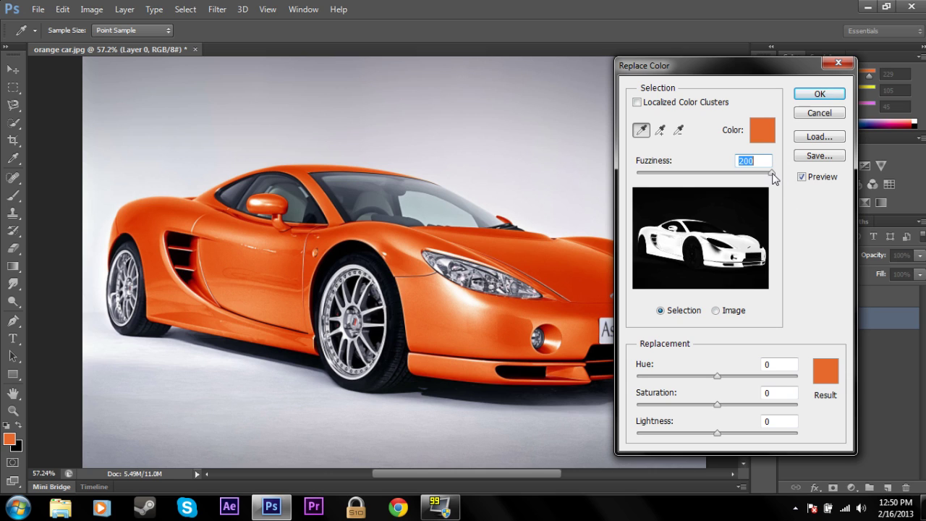
{"action": "left_click_drag", "start_coordinate": [772, 172], "coordinate": [804, 184]}
Set the replacement result colour to green #35e41e and apply it to the car body
{"action": "left_click", "coordinate": [832, 381]}
{"action": "left_click", "coordinate": [636, 210]}
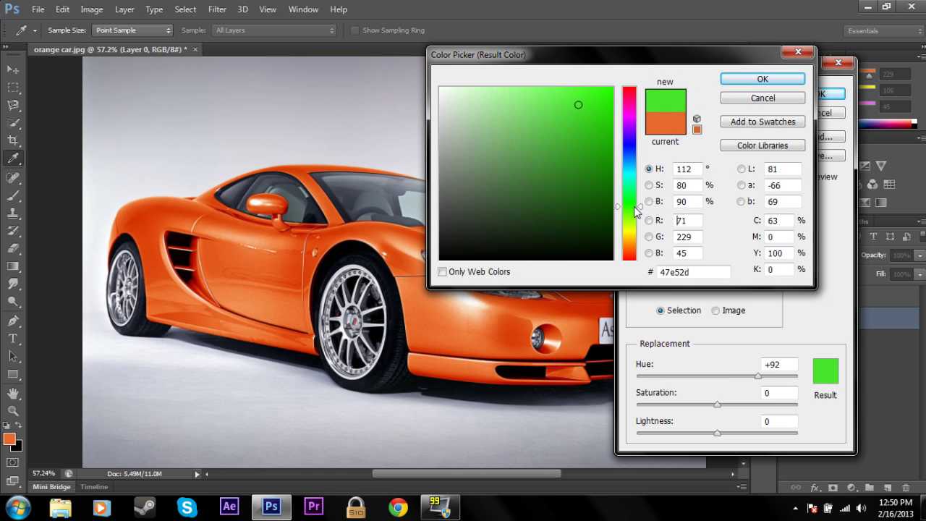
{"action": "left_click", "coordinate": [635, 210]}
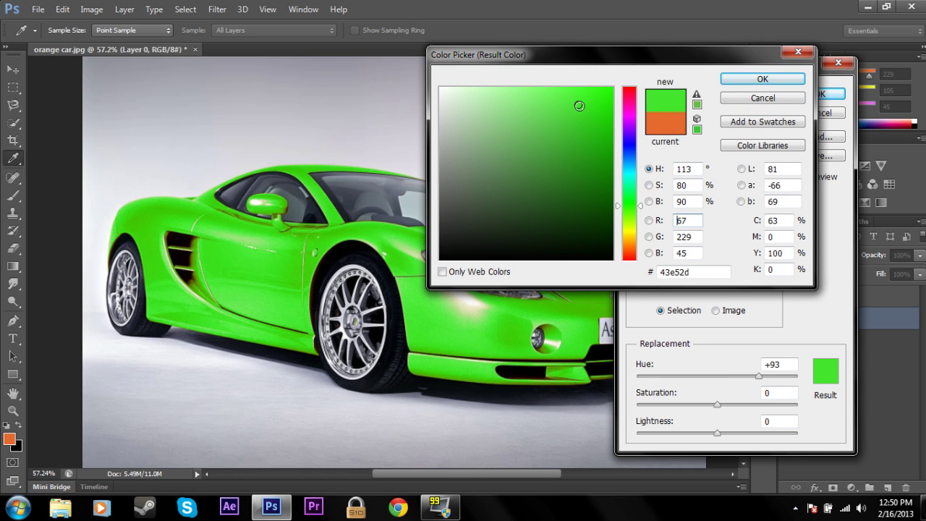
{"action": "left_click_drag", "start_coordinate": [578, 106], "coordinate": [590, 105]}
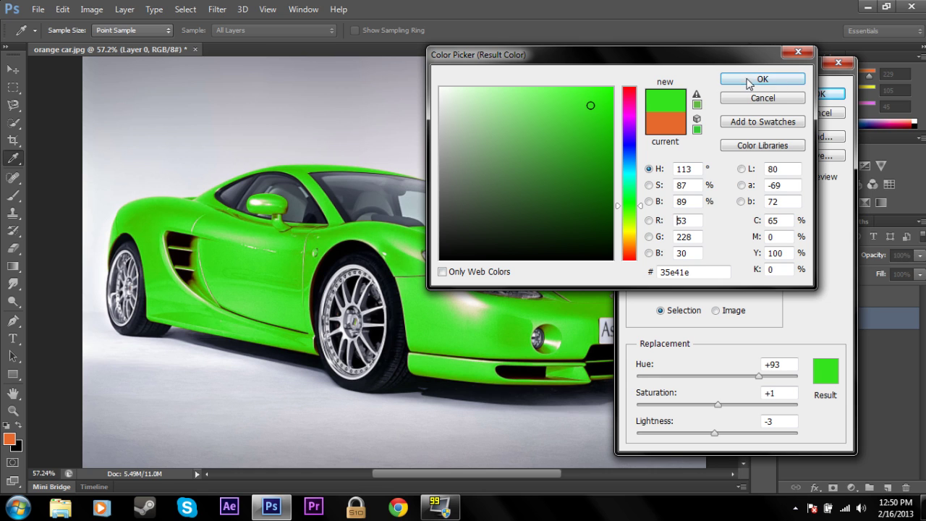
{"action": "left_click", "coordinate": [785, 81]}
{"action": "left_click", "coordinate": [834, 97]}
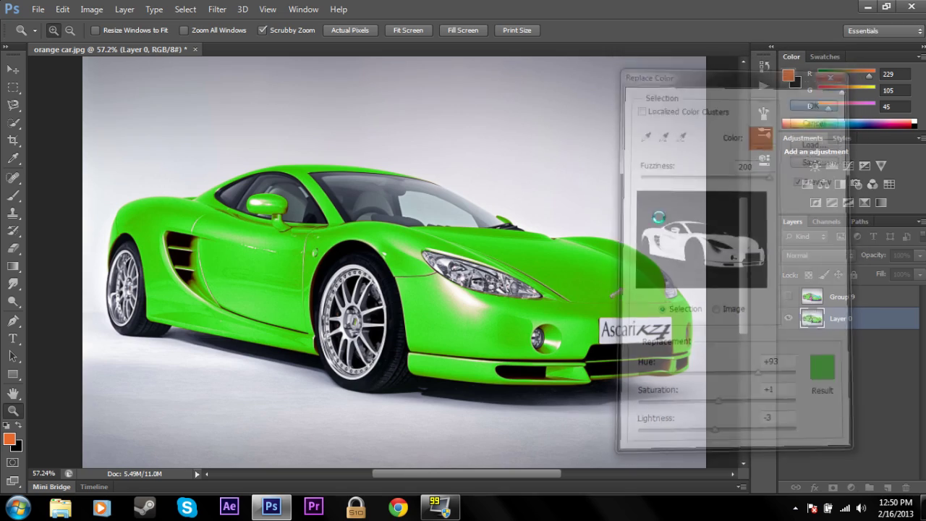
Select the lower front bumper lip by tracing its outline with the Magnetic Lasso tool
{"action": "left_click_drag", "start_coordinate": [181, 264], "coordinate": [145, 267]}
{"action": "left_click_drag", "start_coordinate": [566, 329], "coordinate": [488, 323]}
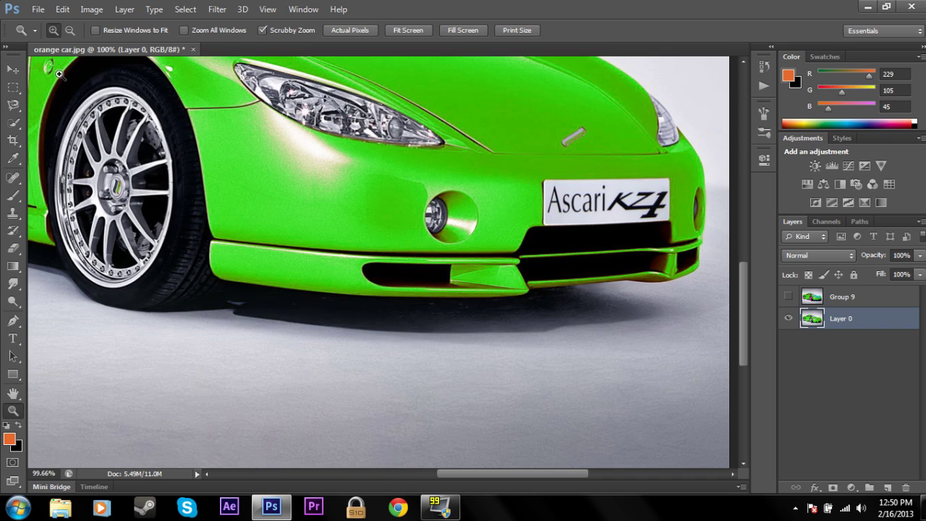
{"action": "left_click", "coordinate": [13, 109]}
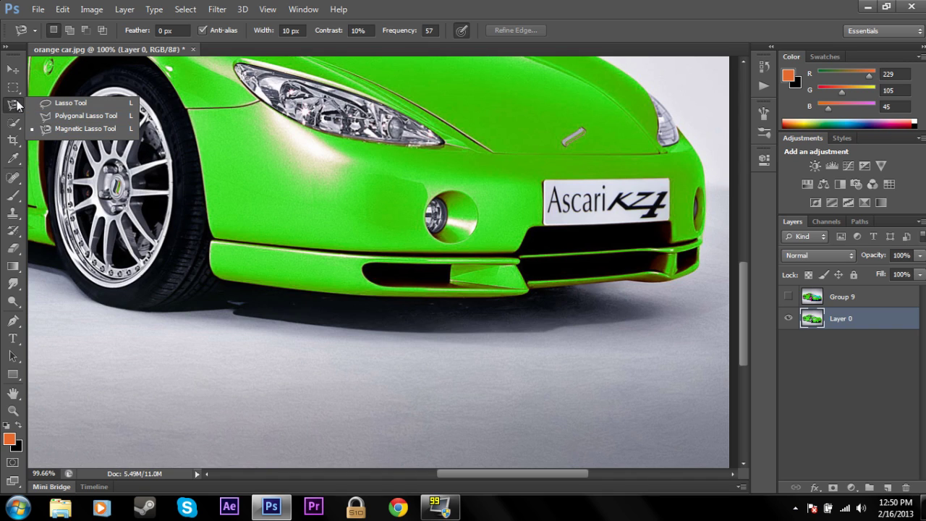
{"action": "left_click", "coordinate": [85, 129]}
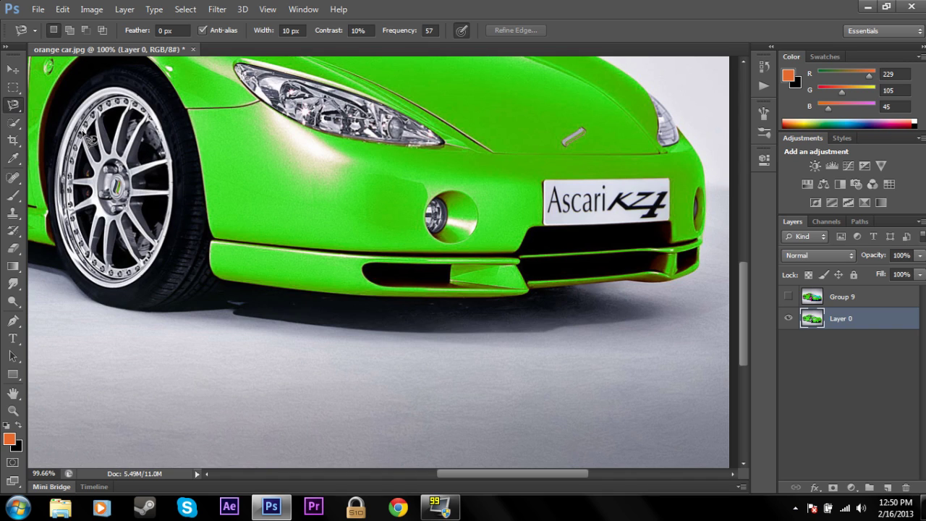
{"action": "left_click", "coordinate": [210, 241]}
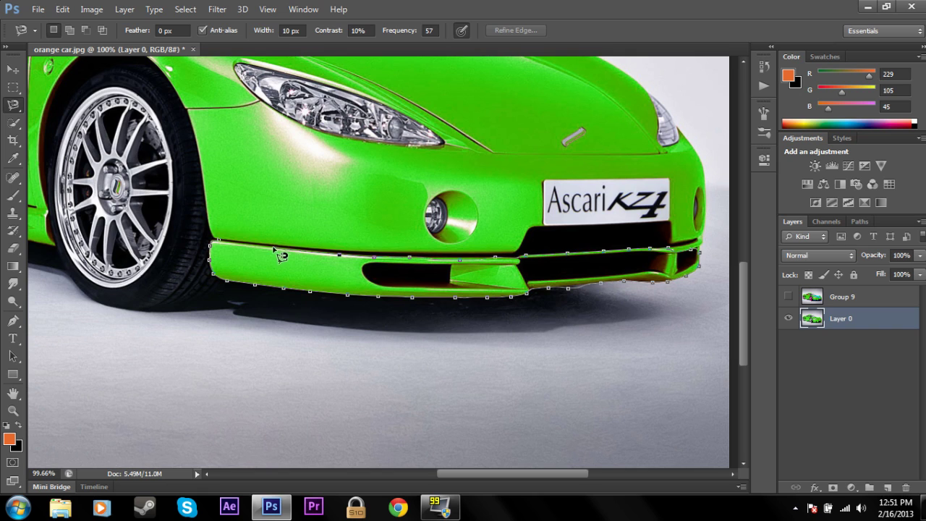
{"action": "left_click", "coordinate": [222, 243]}
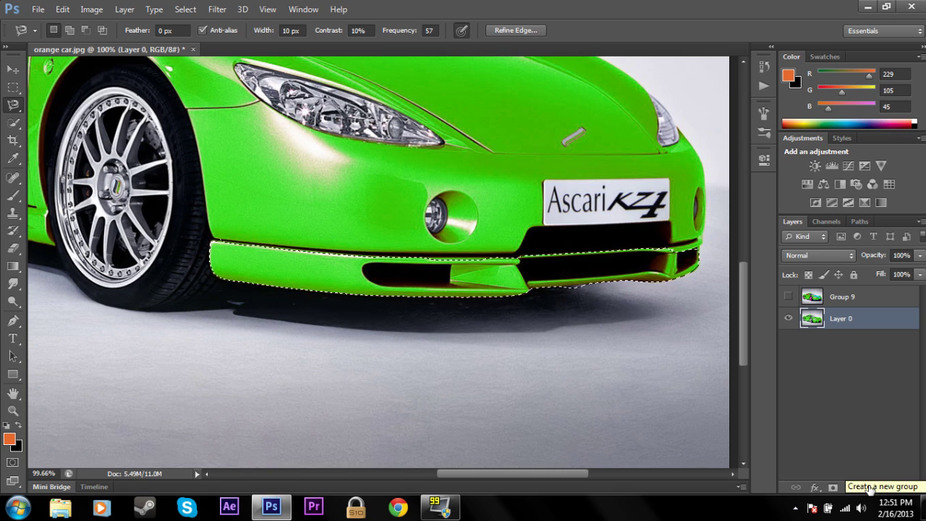
Create a new group masked to the bumper lip selection and add a Black & White adjustment layer inside it
{"action": "left_click", "coordinate": [870, 489]}
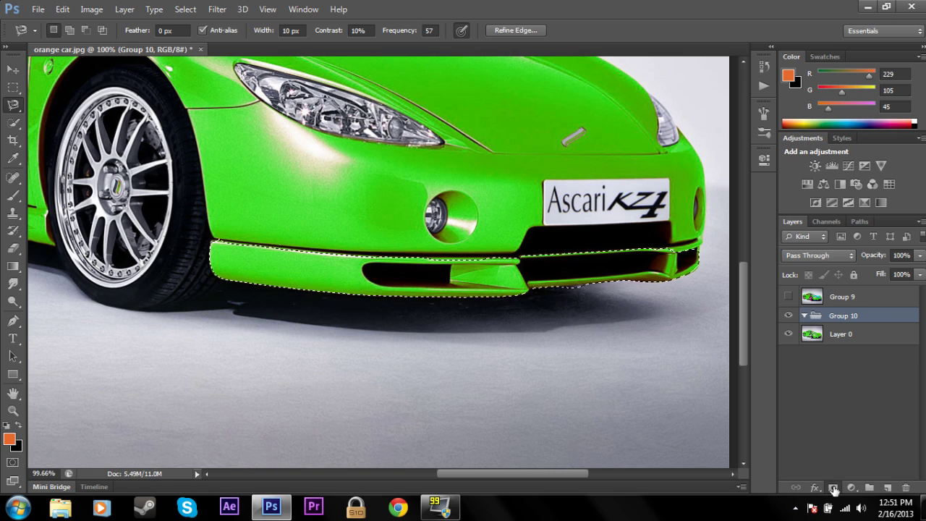
{"action": "left_click", "coordinate": [834, 489]}
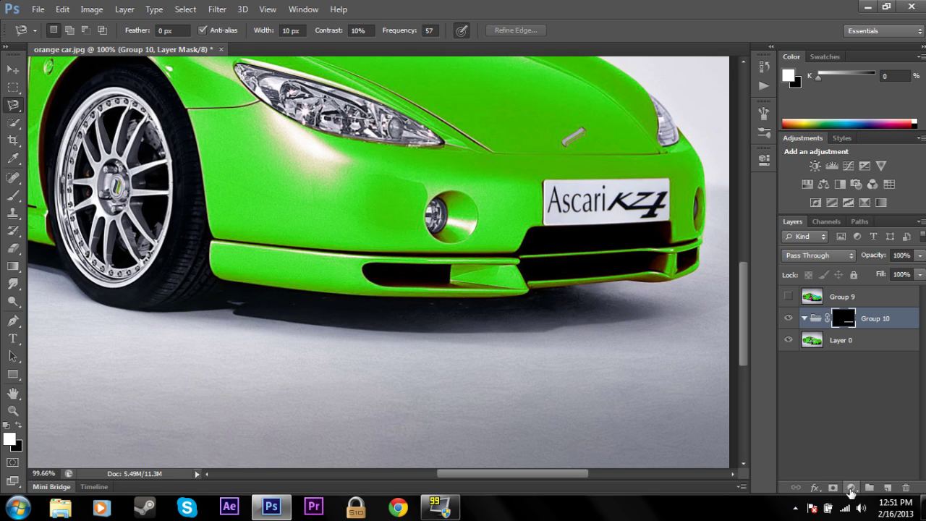
{"action": "left_click", "coordinate": [851, 489]}
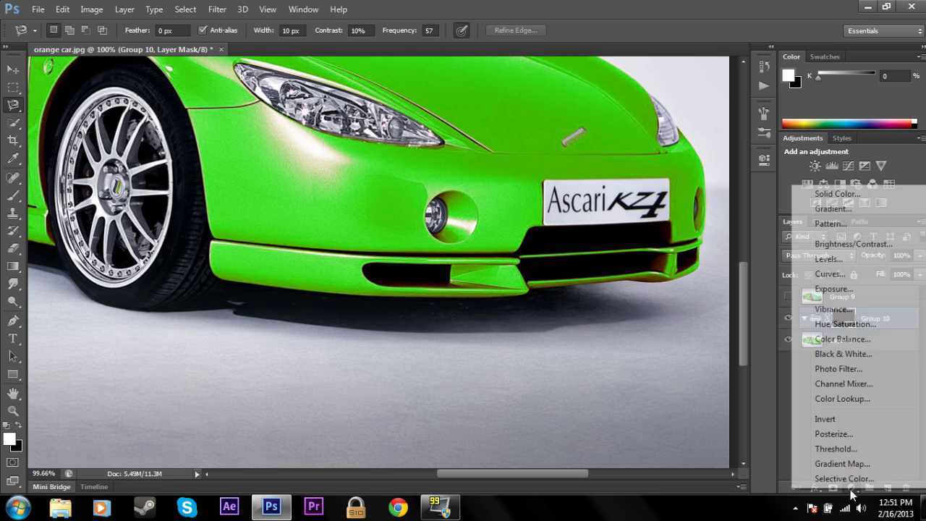
{"action": "left_click", "coordinate": [853, 355]}
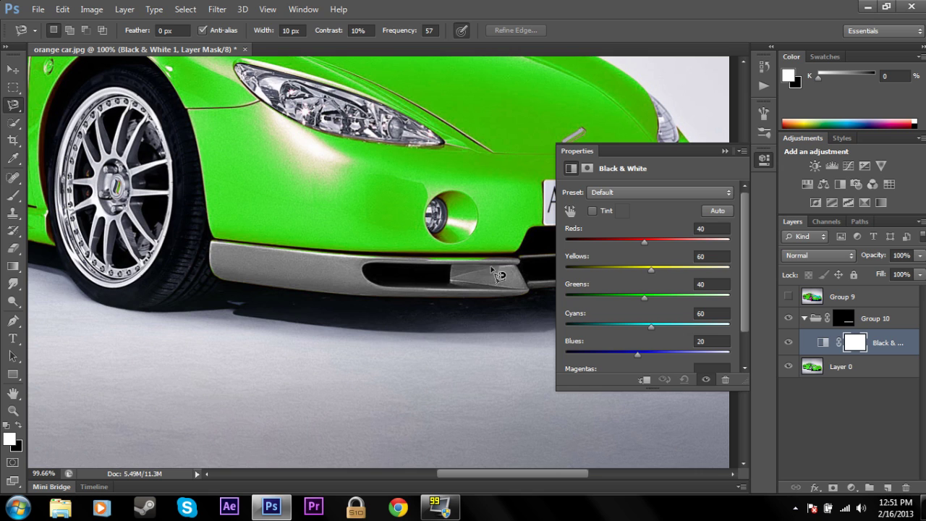
{"action": "left_click", "coordinate": [726, 151]}
Add a colorized Hue/Saturation adjustment to the bumper lip group with hue 247, saturation 75 and lightness -3
{"action": "left_click", "coordinate": [850, 489]}
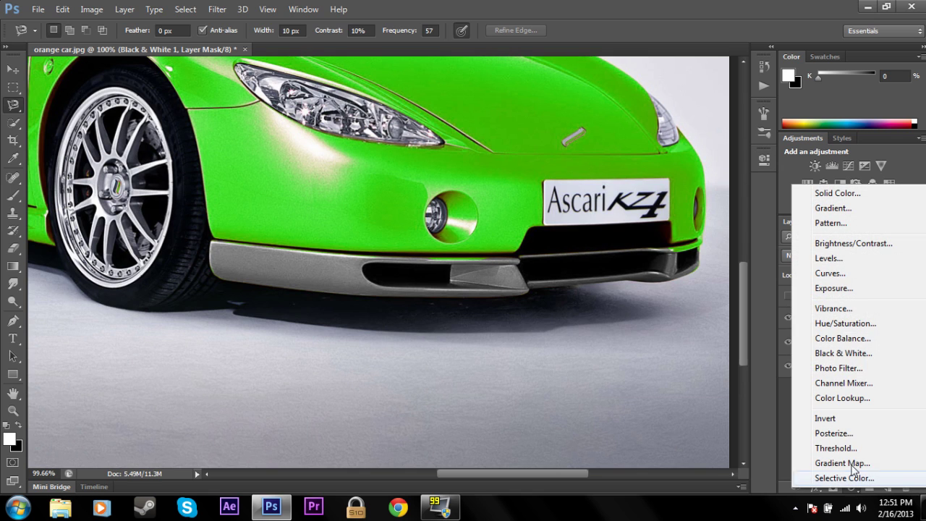
{"action": "left_click", "coordinate": [847, 327]}
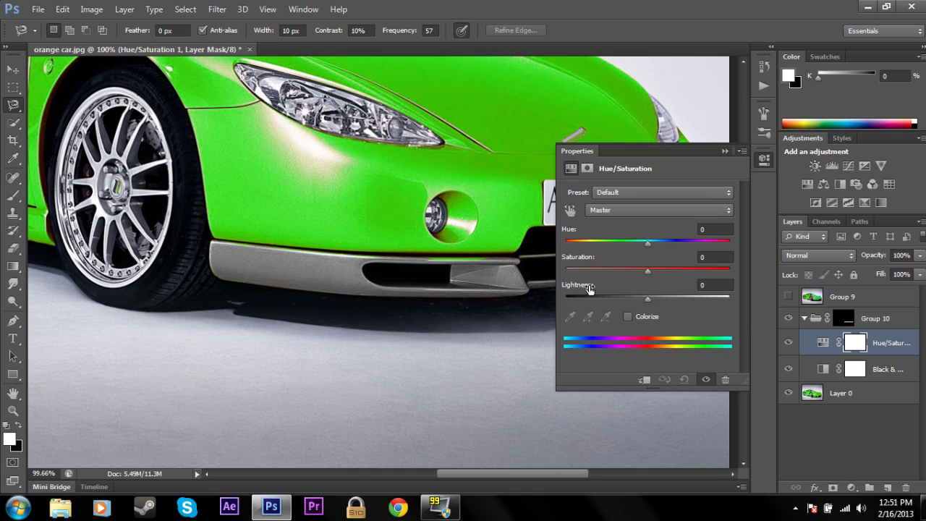
{"action": "left_click", "coordinate": [628, 317]}
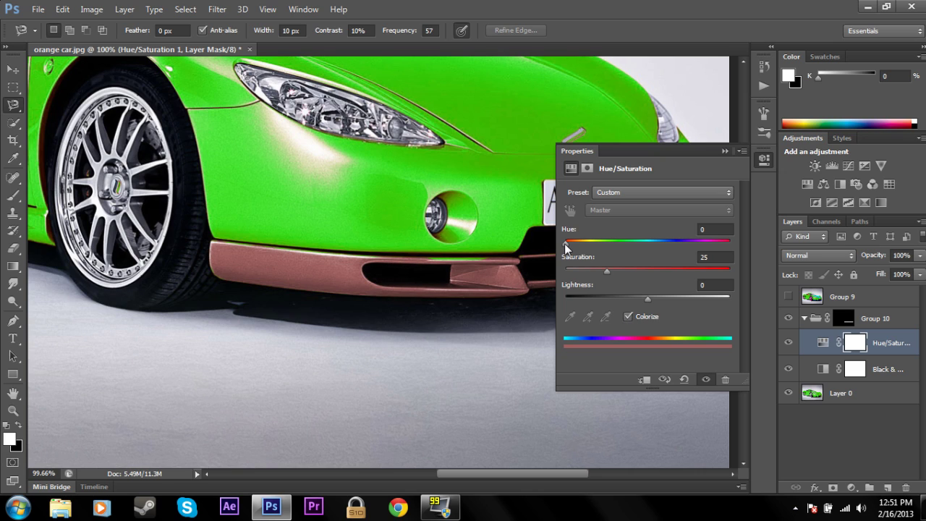
{"action": "left_click_drag", "start_coordinate": [566, 248], "coordinate": [679, 247]}
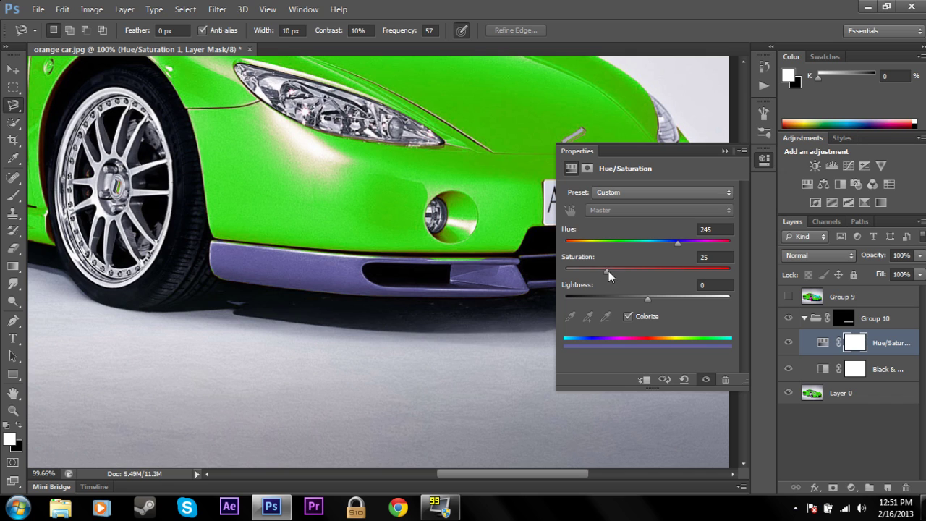
{"action": "left_click_drag", "start_coordinate": [608, 273], "coordinate": [689, 274]}
{"action": "left_click_drag", "start_coordinate": [647, 303], "coordinate": [645, 304]}
{"action": "left_click_drag", "start_coordinate": [679, 248], "coordinate": [683, 248]}
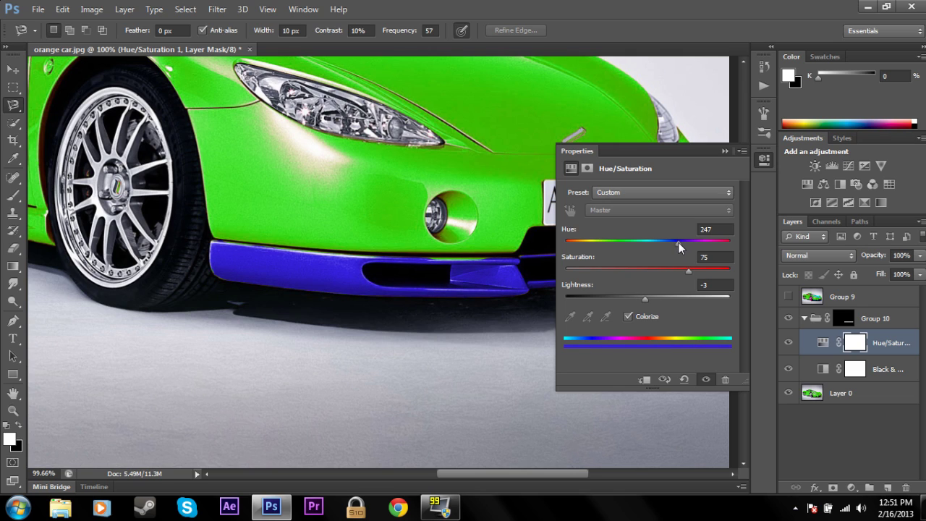
{"action": "left_click", "coordinate": [724, 151]}
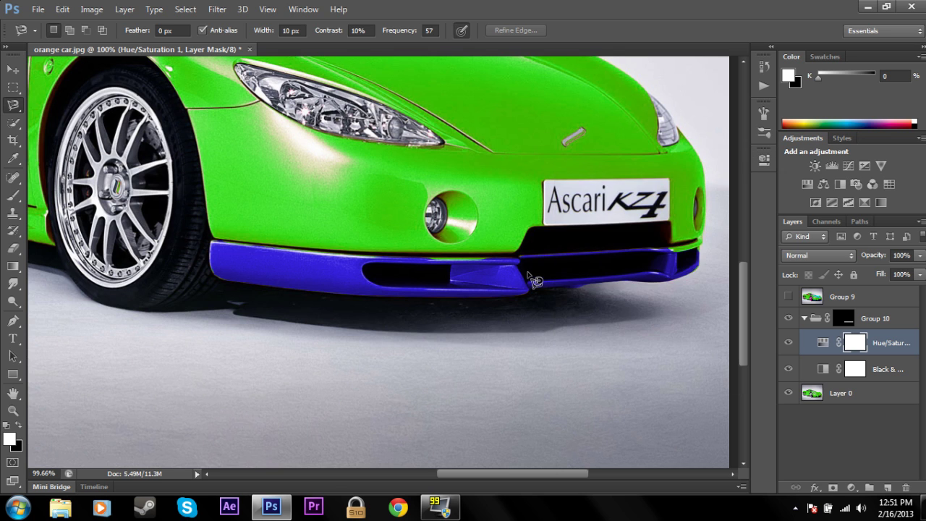
Paint white with a 6 px brush on the Group 10 mask along the bumper lip's upper edge below the fog light
{"action": "left_click", "coordinate": [12, 69]}
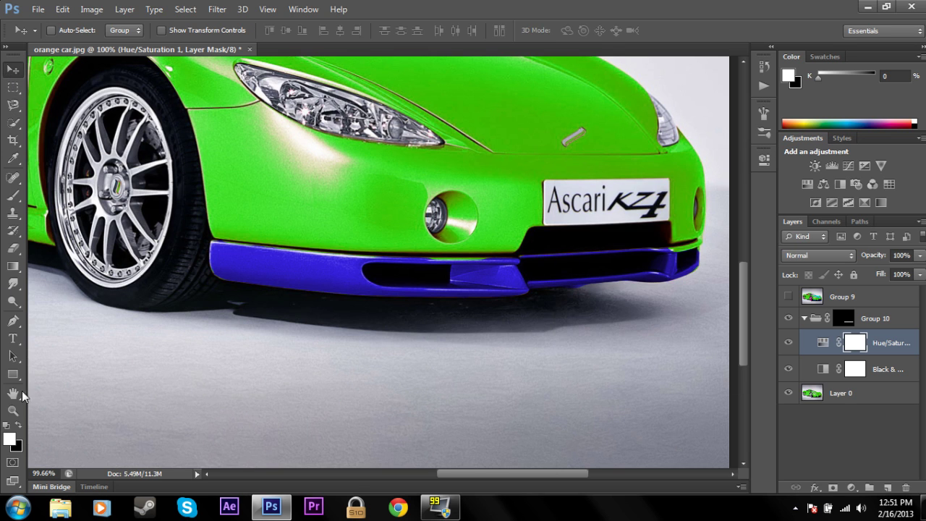
{"action": "left_click", "coordinate": [13, 410]}
{"action": "left_click_drag", "start_coordinate": [505, 267], "coordinate": [533, 252]}
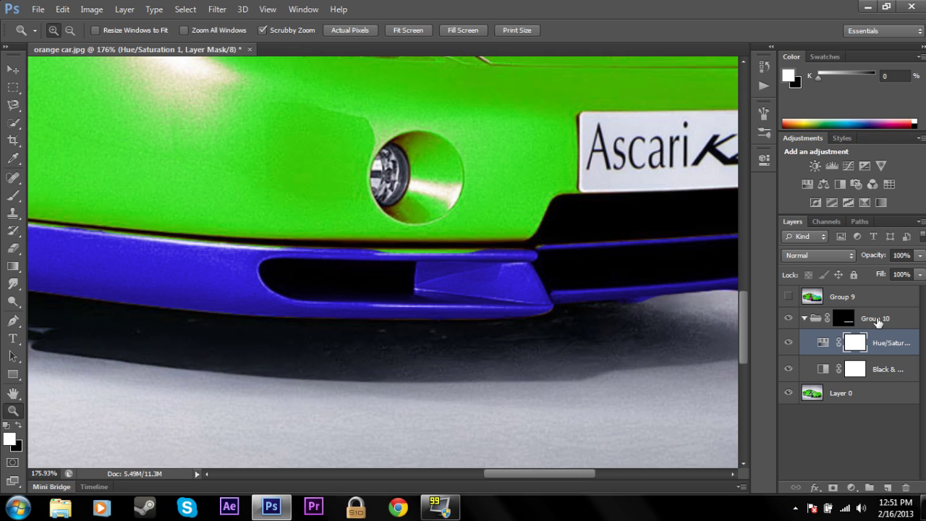
{"action": "left_click", "coordinate": [878, 321]}
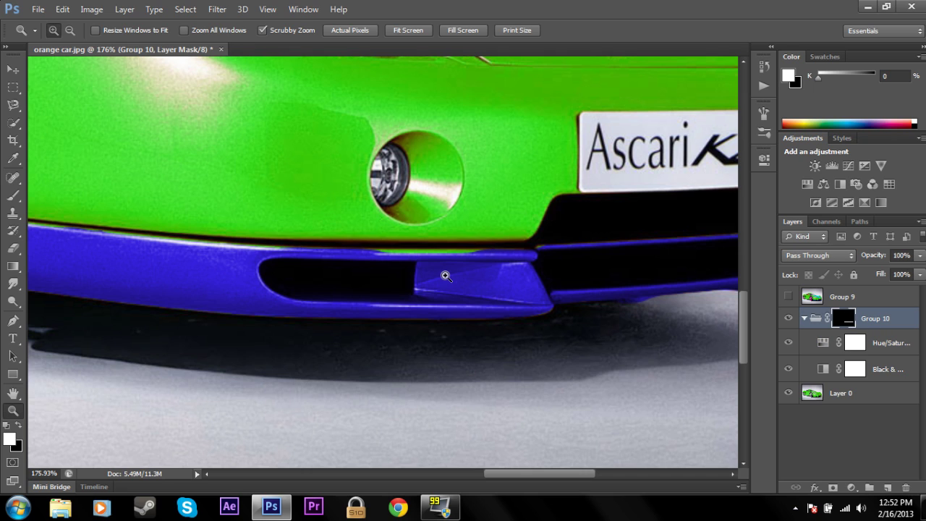
{"action": "key", "text": "b"}
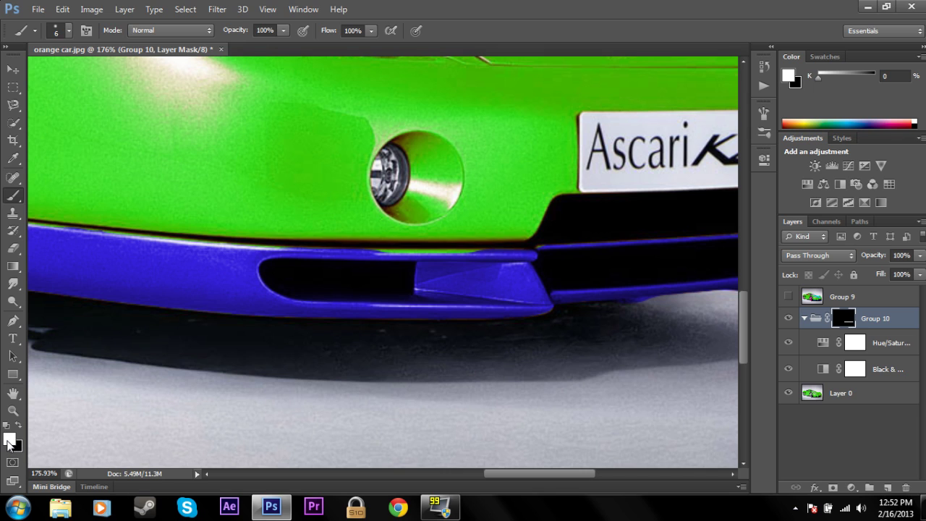
{"action": "key", "text": "x"}
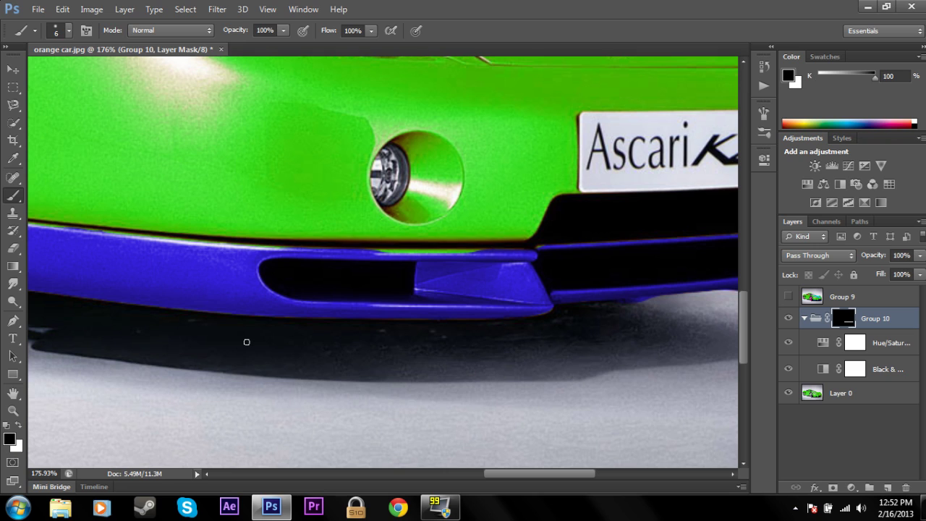
{"action": "key", "text": "x"}
{"action": "key", "text": "x"}
{"action": "key", "text": "x"}
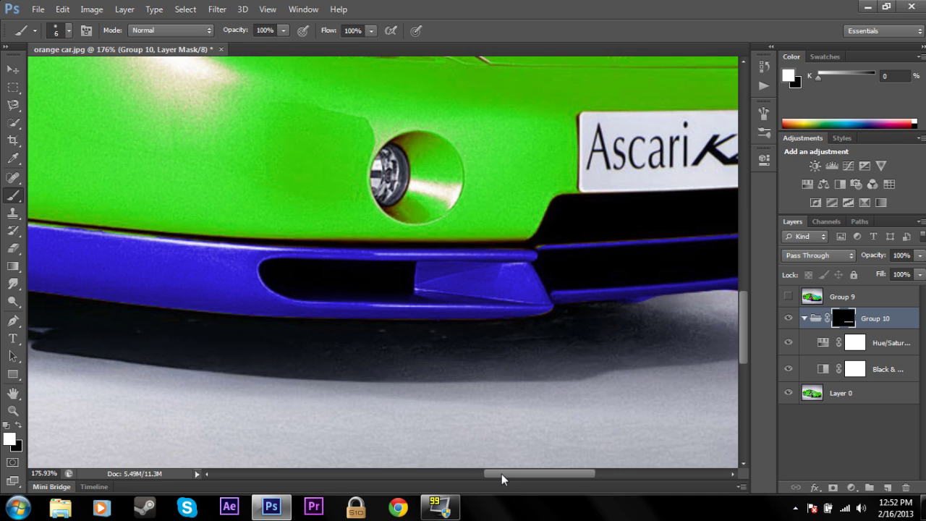
Extend the bumper lip mask in white along the thin upper edge below the number plate and at the lip's far corner
{"action": "left_click_drag", "start_coordinate": [502, 474], "coordinate": [443, 474]}
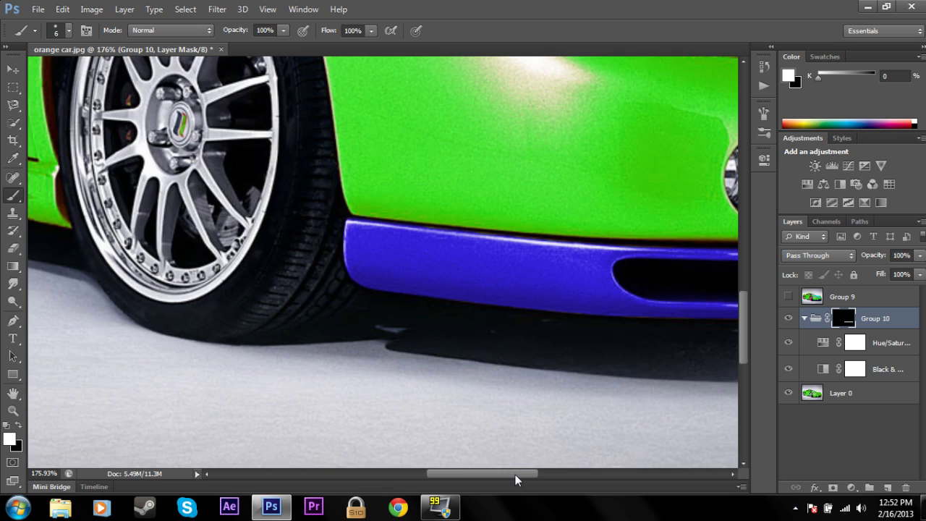
{"action": "left_click_drag", "start_coordinate": [515, 474], "coordinate": [604, 474]}
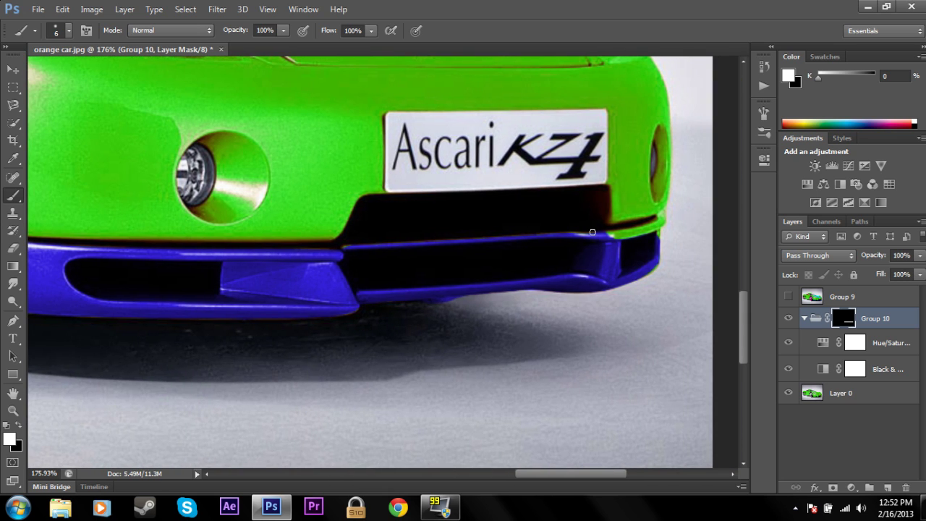
{"action": "left_click_drag", "start_coordinate": [444, 243], "coordinate": [335, 248]}
{"action": "left_click_drag", "start_coordinate": [607, 238], "coordinate": [661, 221]}
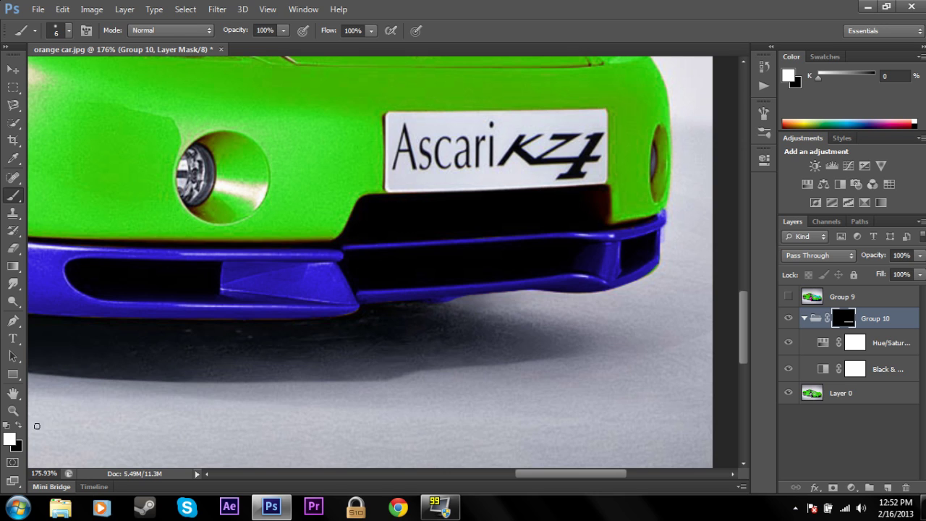
Paint black on the bumper lip mask to remove the blue spill on the ground shadow under the centre grille
{"action": "left_click", "coordinate": [13, 410]}
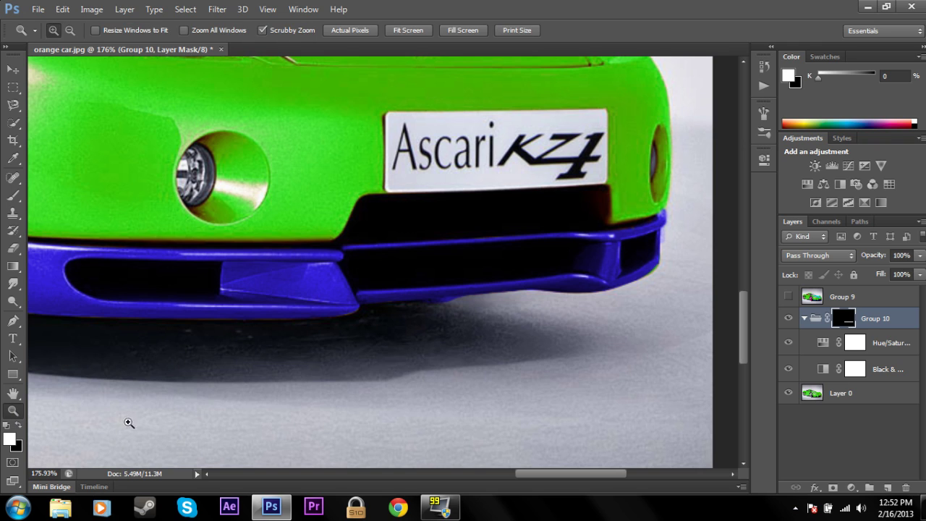
{"action": "key", "text": "b"}
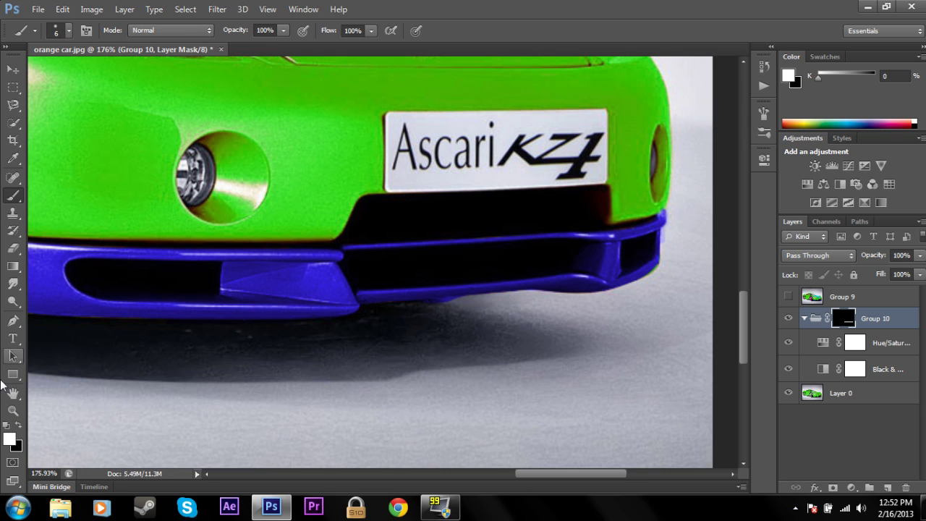
{"action": "left_click", "coordinate": [13, 410]}
{"action": "left_click_drag", "start_coordinate": [453, 323], "coordinate": [473, 275]}
{"action": "key", "text": "b"}
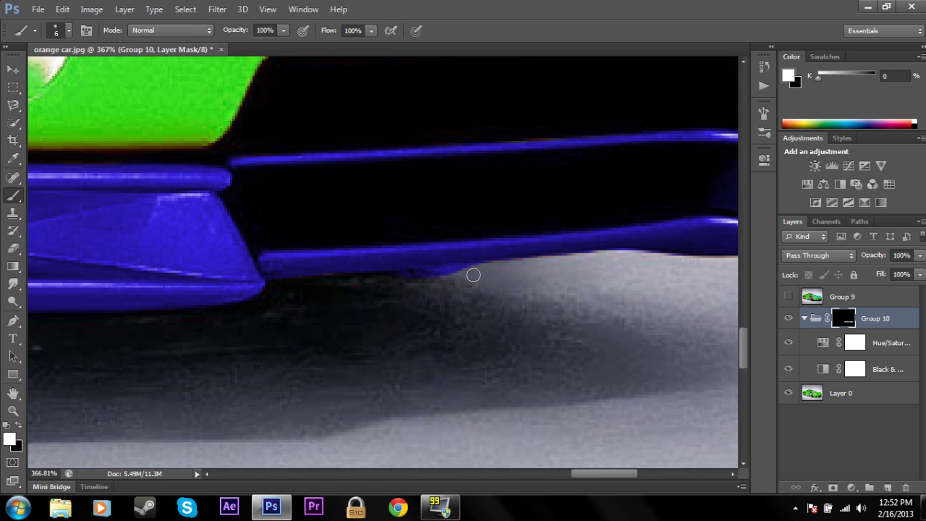
{"action": "key", "text": "x"}
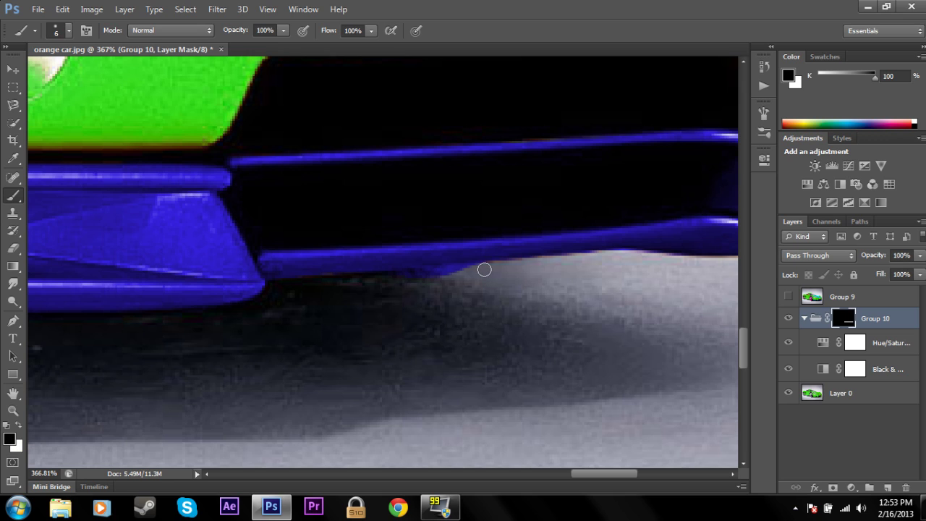
{"action": "left_click_drag", "start_coordinate": [484, 270], "coordinate": [384, 283]}
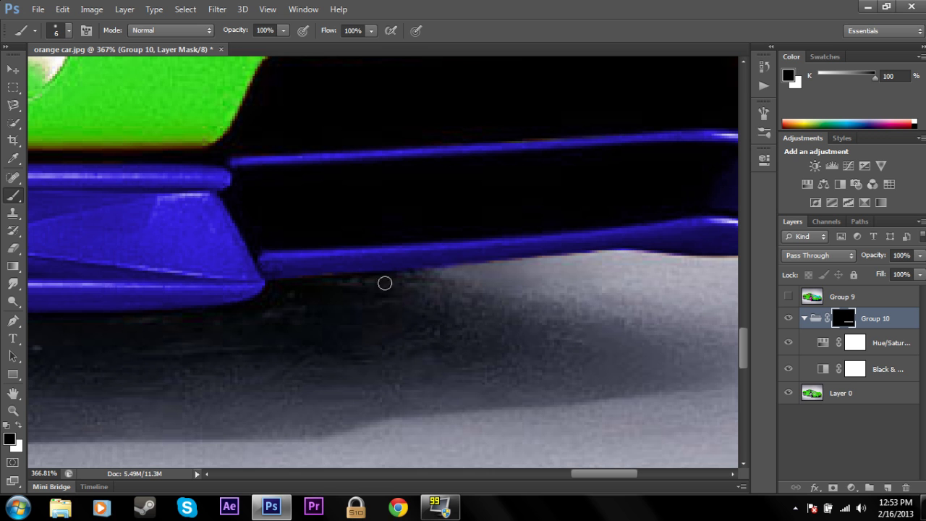
{"action": "left_click", "coordinate": [13, 410]}
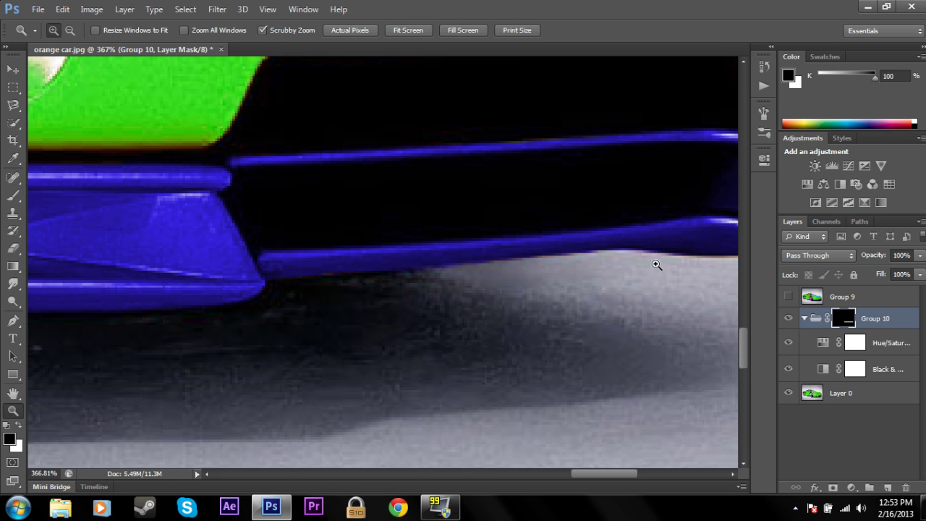
{"action": "left_click_drag", "start_coordinate": [655, 263], "coordinate": [511, 209]}
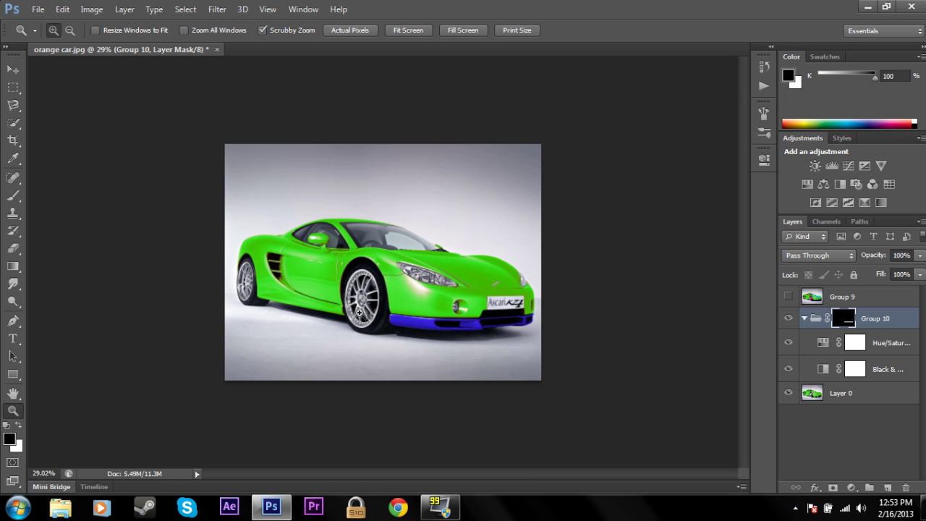
{"action": "left_click_drag", "start_coordinate": [361, 314], "coordinate": [375, 317]}
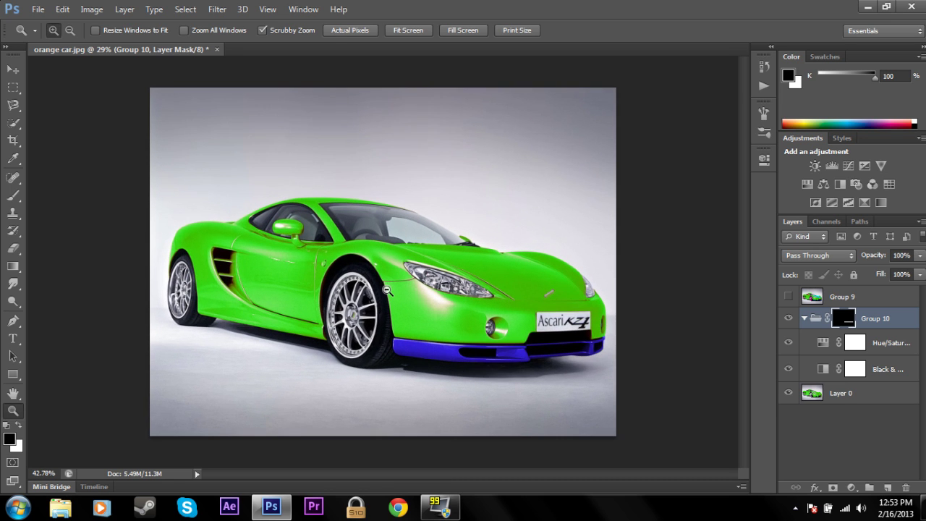
{"action": "left_click", "coordinate": [357, 353]}
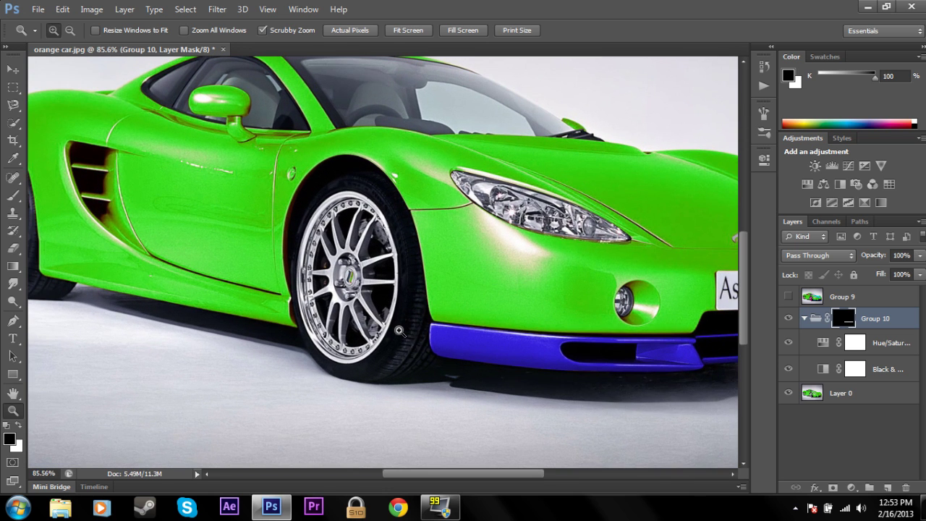
{"action": "left_click", "coordinate": [13, 105]}
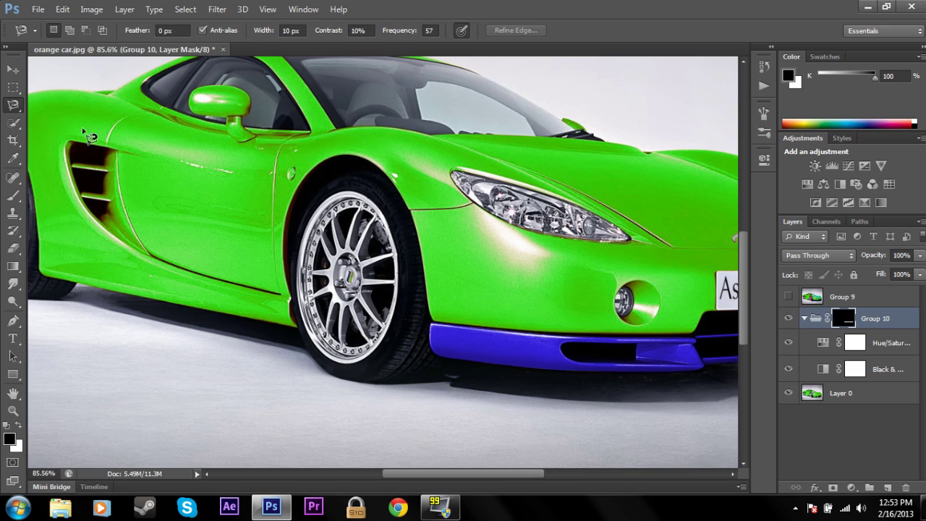
{"action": "left_click", "coordinate": [14, 123]}
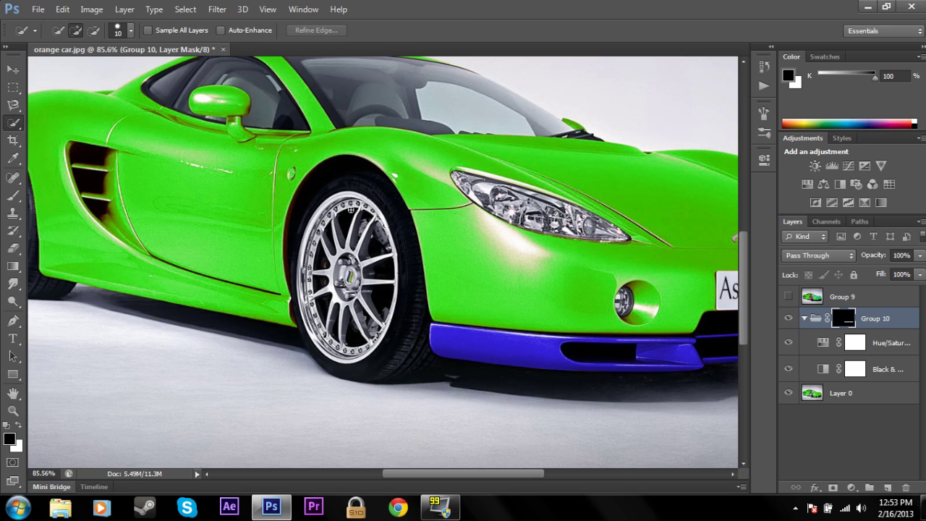
{"action": "mouse_move", "coordinate": [346, 203]}
{"action": "left_mouse_down"}
{"action": "mouse_move", "coordinate": [318, 248]}
{"action": "mouse_move", "coordinate": [327, 324]}
{"action": "mouse_move", "coordinate": [373, 260]}
{"action": "mouse_move", "coordinate": [352, 350]}
{"action": "mouse_move", "coordinate": [334, 356]}
{"action": "mouse_move", "coordinate": [309, 322]}
{"action": "mouse_move", "coordinate": [303, 241]}
{"action": "mouse_move", "coordinate": [301, 295]}
{"action": "left_mouse_up"}
{"action": "mouse_move", "coordinate": [302, 243]}
{"action": "left_mouse_down"}
{"action": "mouse_move", "coordinate": [333, 202]}
{"action": "mouse_move", "coordinate": [354, 196]}
{"action": "mouse_move", "coordinate": [373, 214]}
{"action": "mouse_move", "coordinate": [391, 258]}
{"action": "mouse_move", "coordinate": [385, 311]}
{"action": "mouse_move", "coordinate": [365, 346]}
{"action": "mouse_move", "coordinate": [340, 360]}
{"action": "mouse_move", "coordinate": [369, 346]}
{"action": "left_mouse_up"}
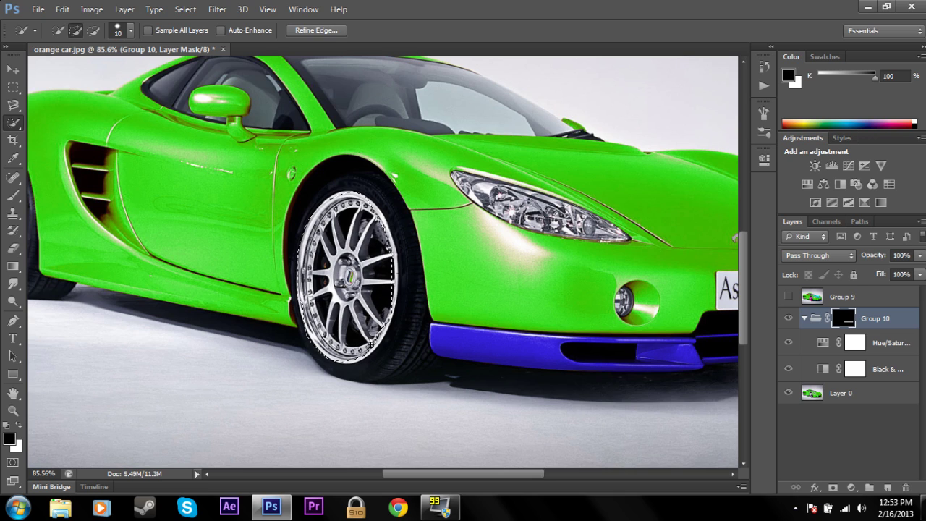
{"action": "left_click", "coordinate": [384, 235]}
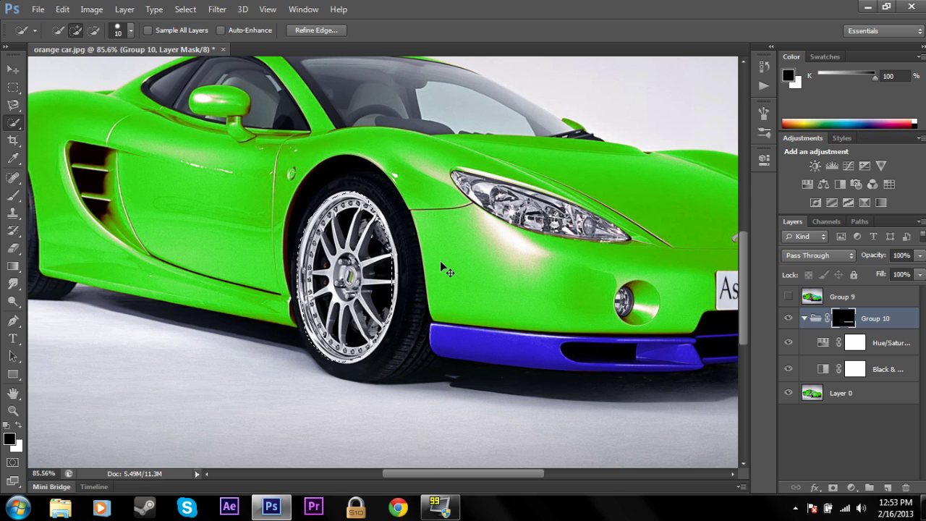
{"action": "key", "text": "ctrl+d"}
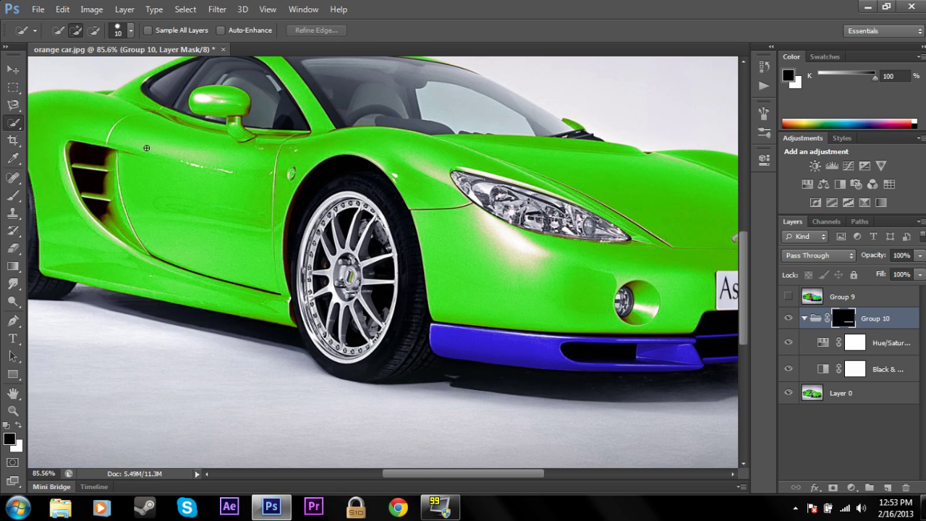
Select the front wheel rim by tracing its outer edge with the Magnetic Lasso tool
{"action": "left_click", "coordinate": [13, 105]}
{"action": "left_click", "coordinate": [348, 189]}
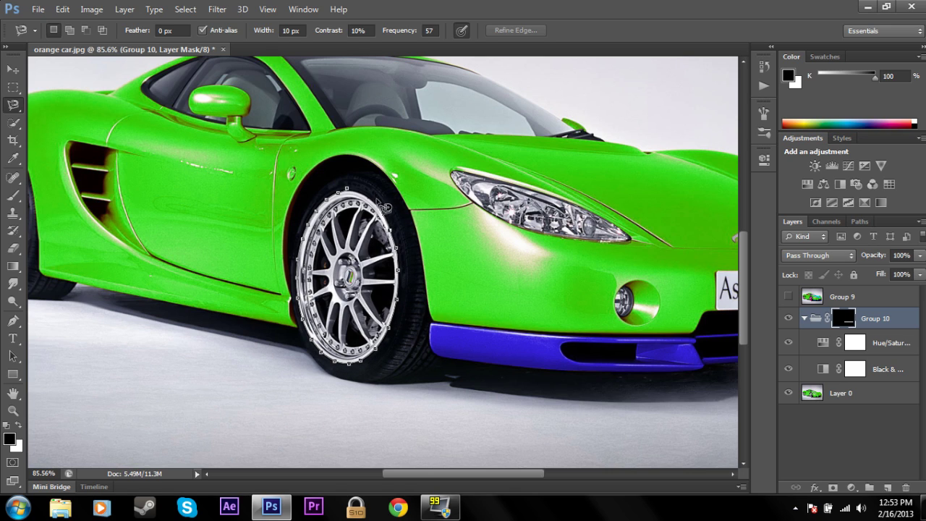
{"action": "left_click", "coordinate": [350, 191]}
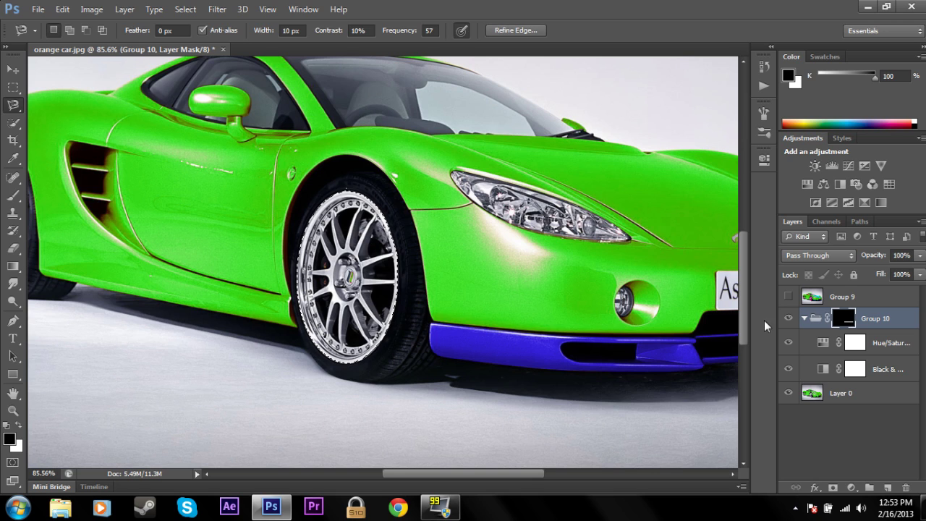
Create a new group masked to the rim selection above Group 10 and add a Black & White adjustment layer inside it
{"action": "left_click", "coordinate": [804, 319]}
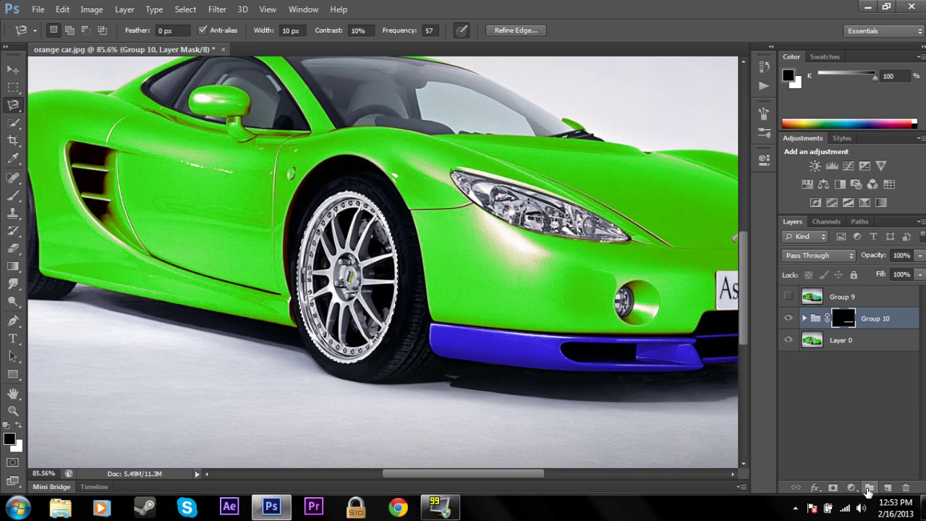
{"action": "left_click", "coordinate": [869, 488]}
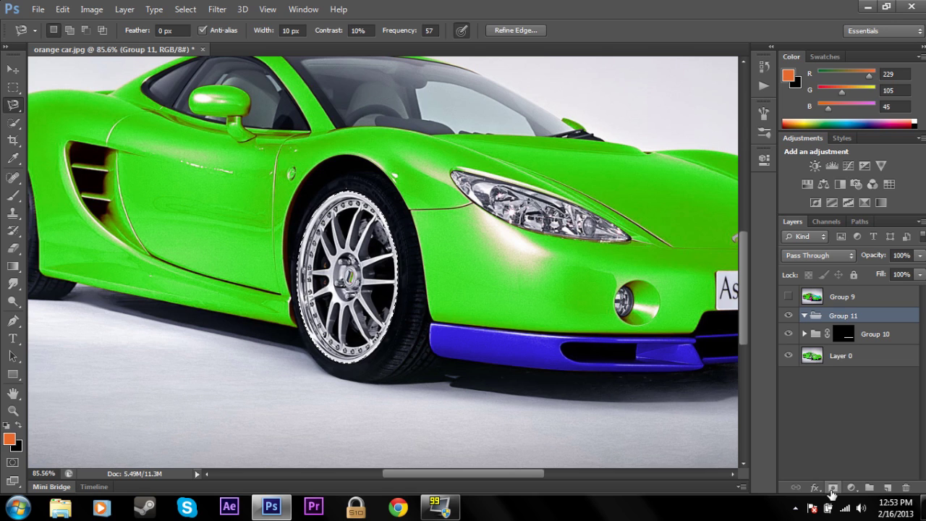
{"action": "left_click", "coordinate": [833, 489]}
{"action": "left_click", "coordinate": [851, 488]}
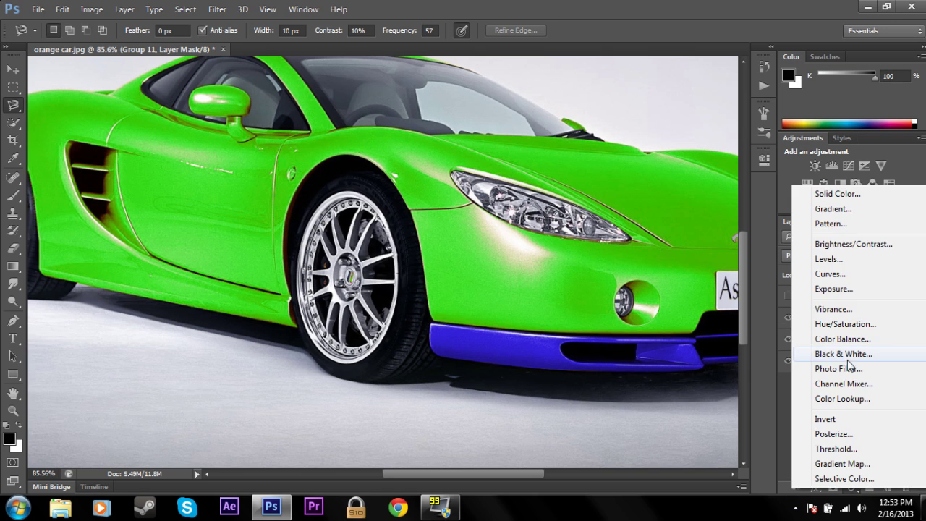
{"action": "left_click", "coordinate": [847, 357]}
Add a colorized Hue/Saturation adjustment to the wheel rim group with hue 320, saturation 100 and lightness -21
{"action": "left_click", "coordinate": [852, 492]}
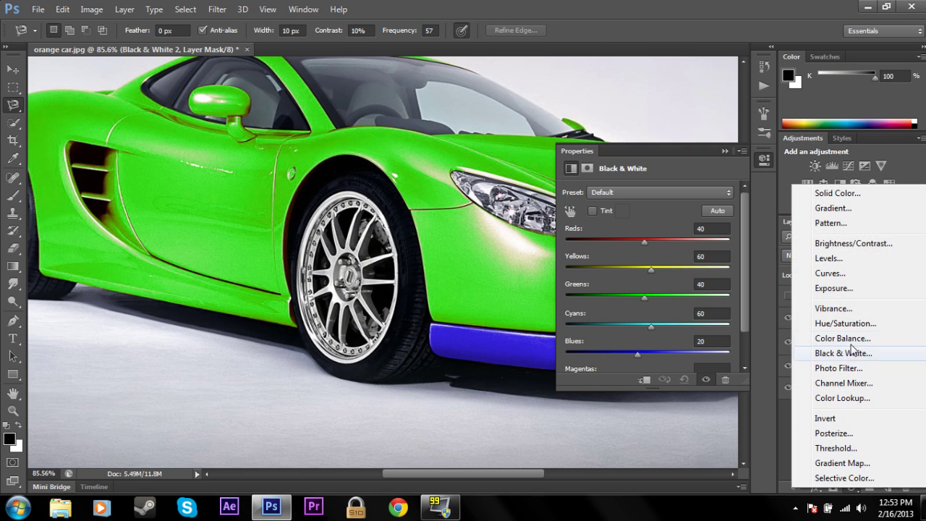
{"action": "left_click", "coordinate": [851, 324]}
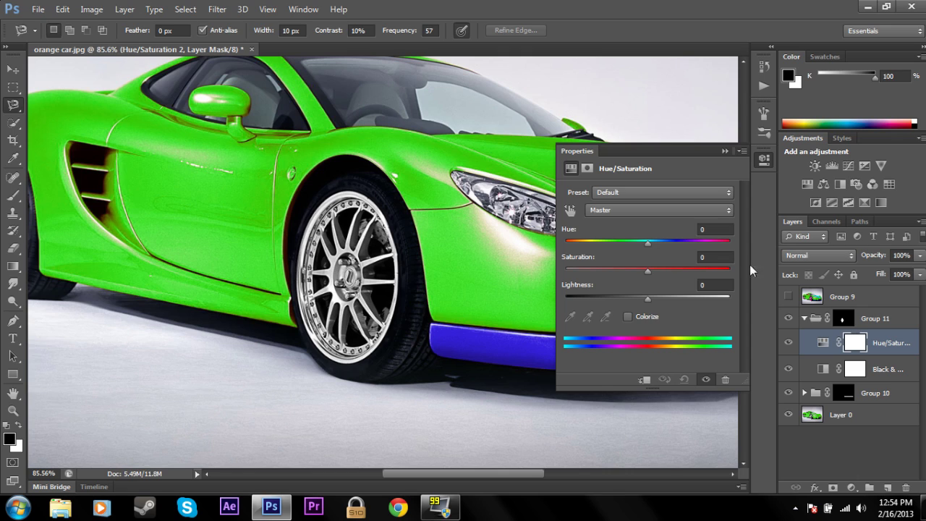
{"action": "left_click", "coordinate": [627, 320]}
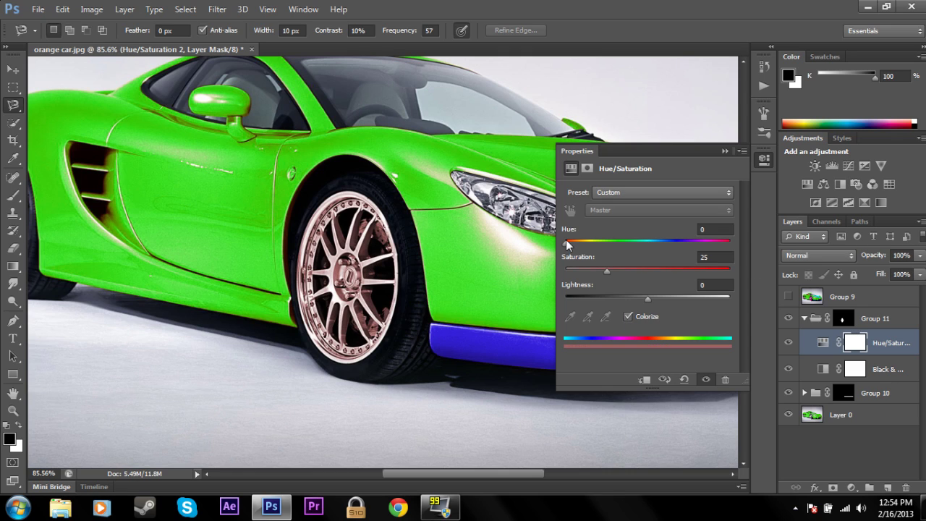
{"action": "left_click_drag", "start_coordinate": [565, 243], "coordinate": [714, 243]}
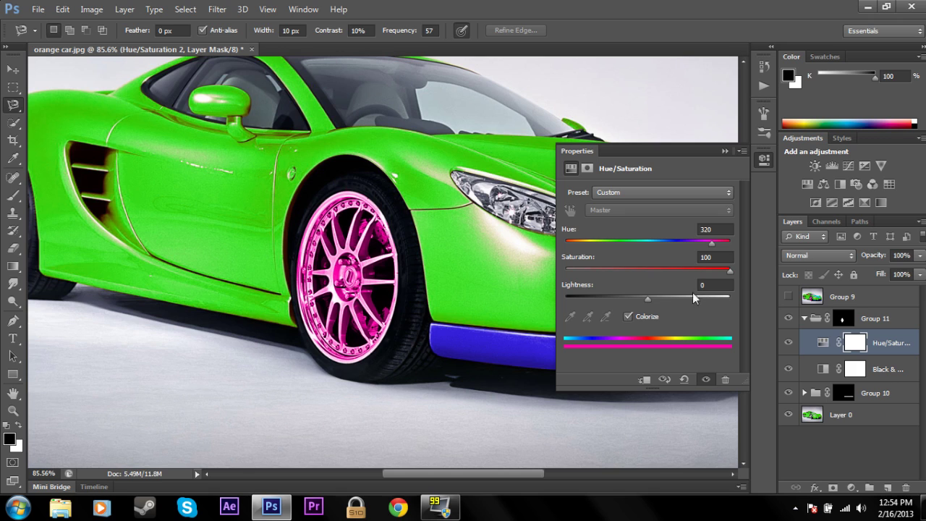
{"action": "left_click_drag", "start_coordinate": [647, 300], "coordinate": [630, 301]}
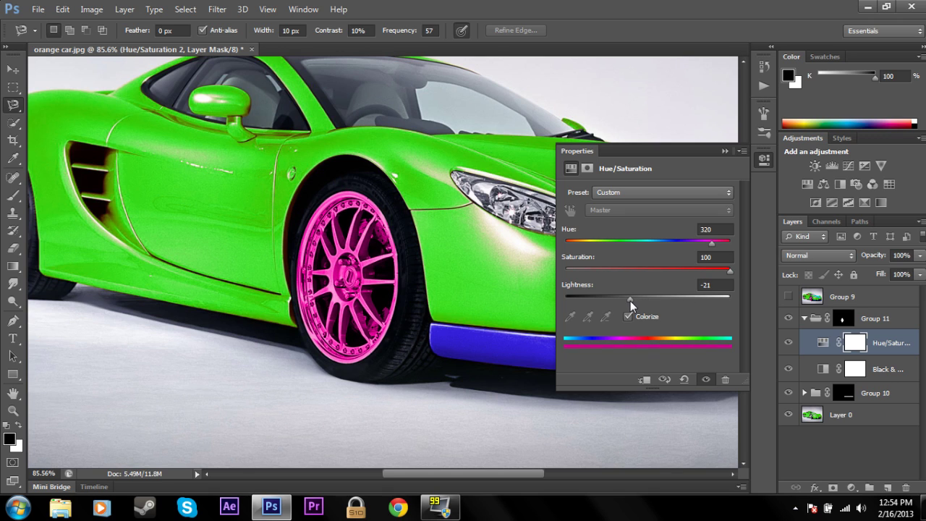
{"action": "left_click", "coordinate": [725, 150]}
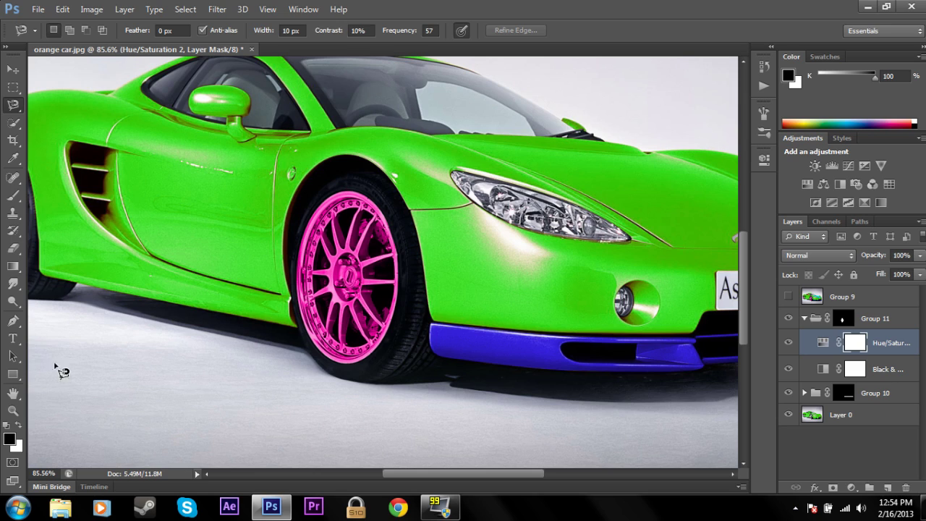
{"action": "left_click", "coordinate": [13, 410]}
{"action": "left_click_drag", "start_coordinate": [336, 281], "coordinate": [398, 267]}
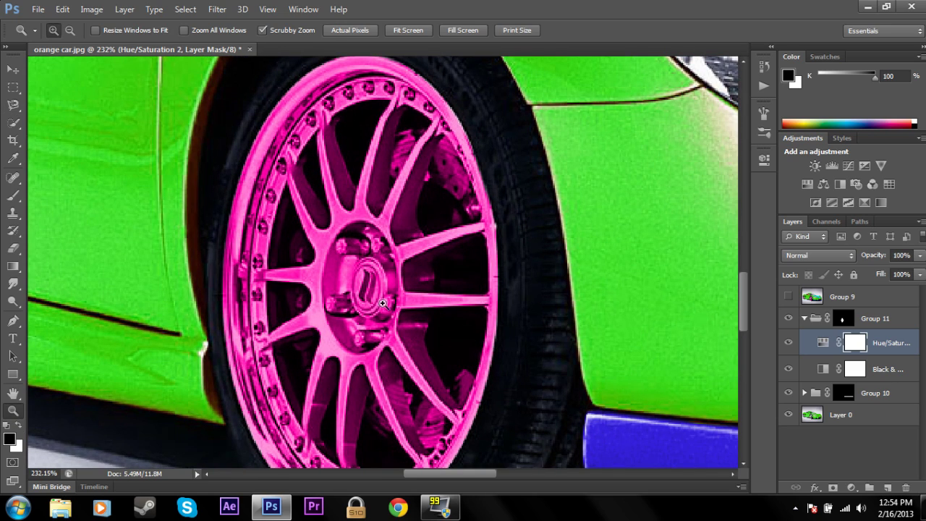
Paint black with a 27 px brush on the Hue/Saturation 2 mask over the front wheel's centre hub to remove the pink
{"action": "left_click_drag", "start_coordinate": [405, 303], "coordinate": [355, 299]}
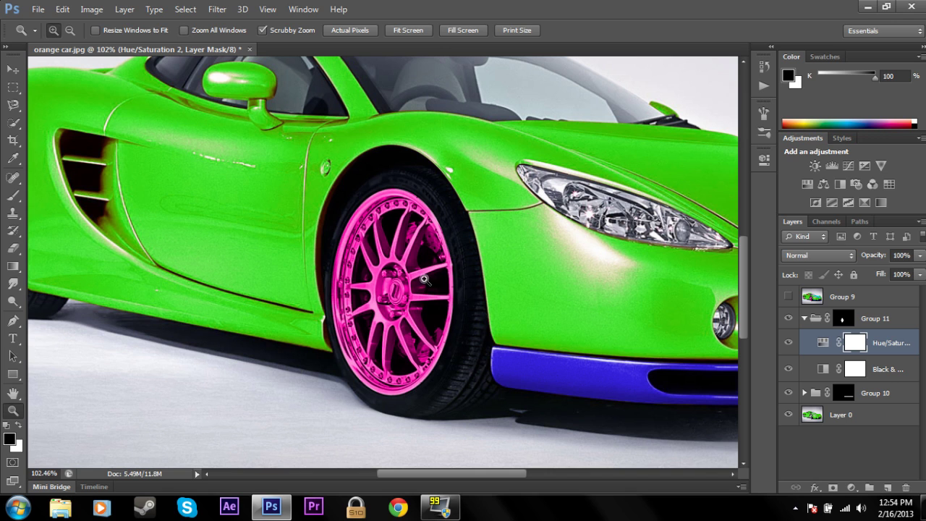
{"action": "left_click_drag", "start_coordinate": [402, 343], "coordinate": [441, 333]}
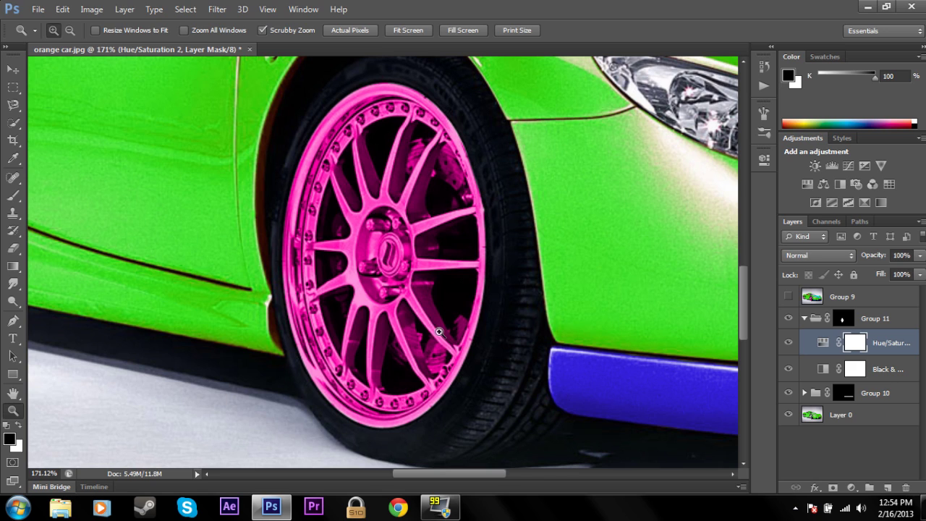
{"action": "key", "text": "b"}
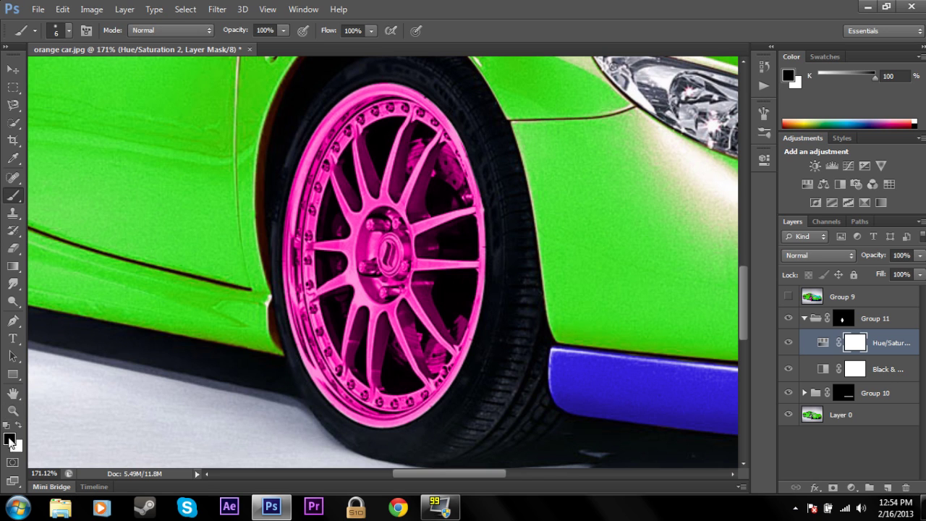
{"action": "right_click", "coordinate": [345, 259]}
{"action": "left_click_drag", "start_coordinate": [357, 292], "coordinate": [367, 296]}
{"action": "key", "text": "Return"}
{"action": "mouse_move", "coordinate": [402, 256]}
{"action": "left_mouse_down"}
{"action": "mouse_move", "coordinate": [384, 225]}
{"action": "mouse_move", "coordinate": [370, 271]}
{"action": "mouse_move", "coordinate": [378, 288]}
{"action": "mouse_move", "coordinate": [398, 242]}
{"action": "mouse_move", "coordinate": [390, 224]}
{"action": "mouse_move", "coordinate": [384, 285]}
{"action": "mouse_move", "coordinate": [371, 270]}
{"action": "left_mouse_up"}
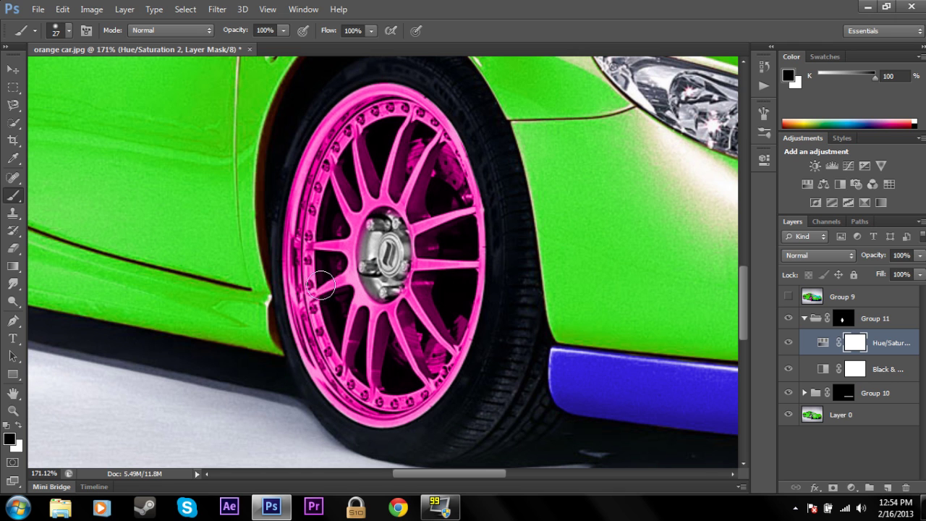
{"action": "left_click", "coordinate": [13, 410]}
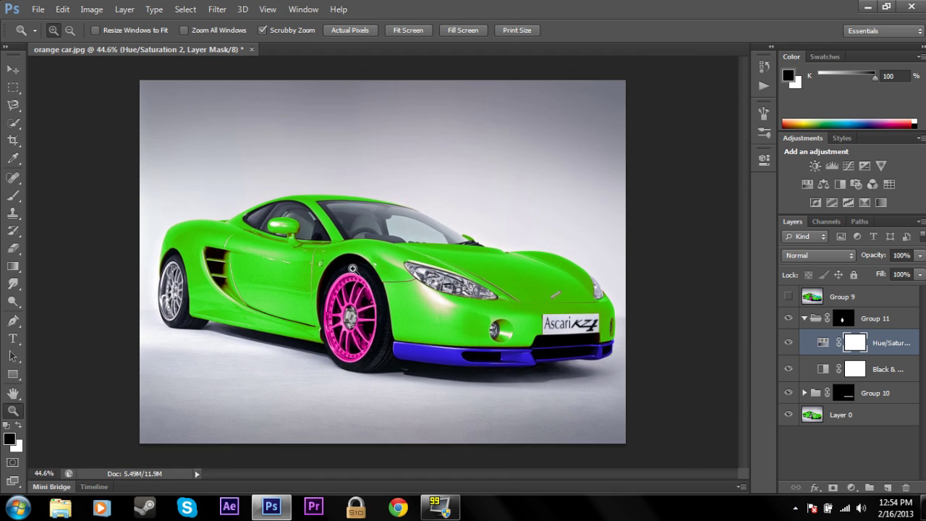
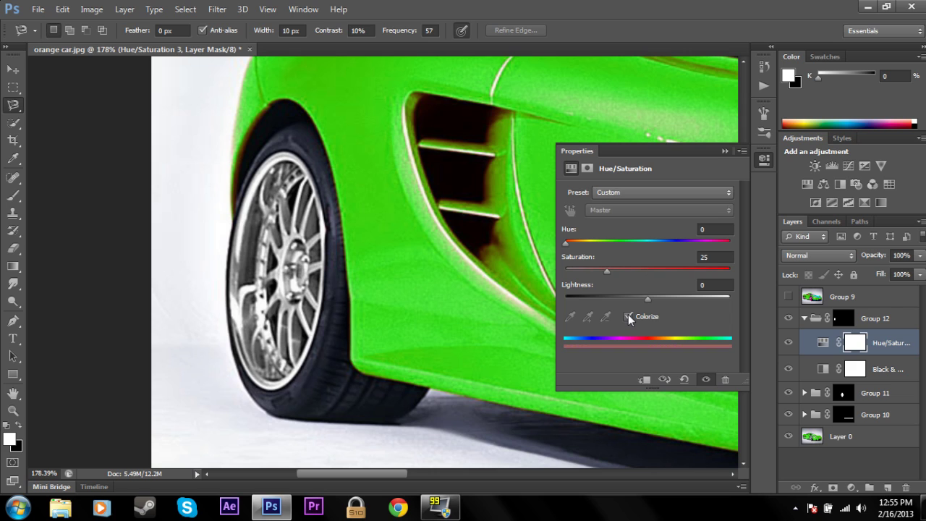
Set the rear wheel rim's colorized Hue/Saturation adjustment to hue 315, saturation 92 and lightness -19
{"action": "left_click_drag", "start_coordinate": [565, 242], "coordinate": [713, 243]}
{"action": "left_click_drag", "start_coordinate": [654, 270], "coordinate": [717, 271]}
{"action": "left_click_drag", "start_coordinate": [647, 299], "coordinate": [632, 296]}
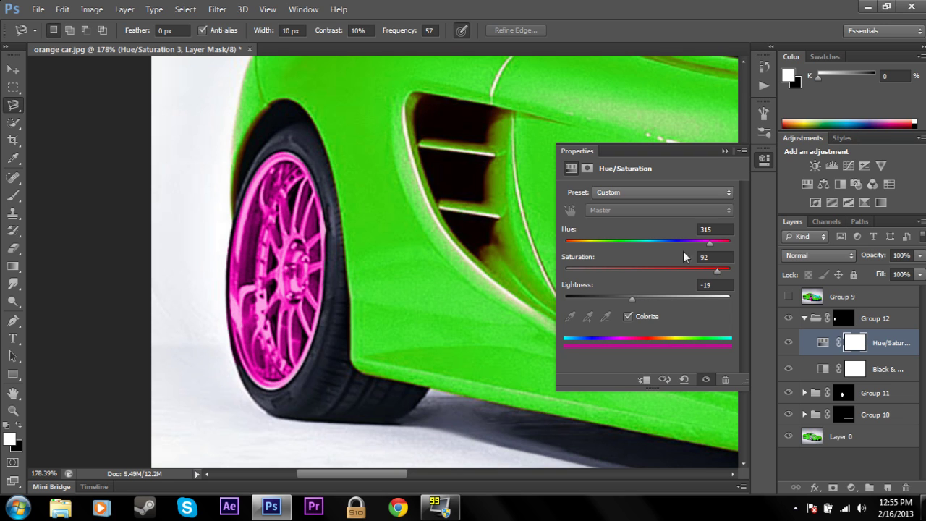
{"action": "left_click", "coordinate": [725, 152]}
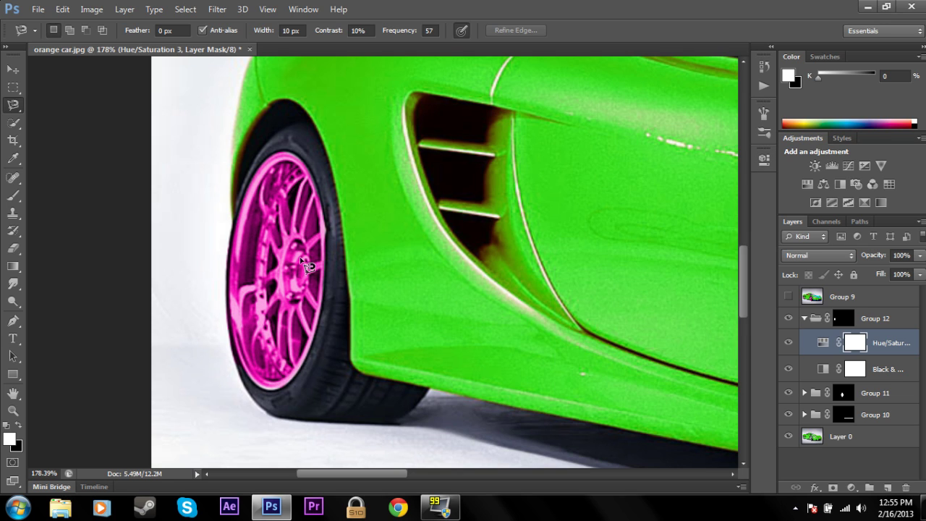
Paint black with a 21 px brush on the Hue/Saturation 3 mask over the rear wheel's centre hub to remove the pink
{"action": "key", "text": "b"}
{"action": "right_click", "coordinate": [297, 265]}
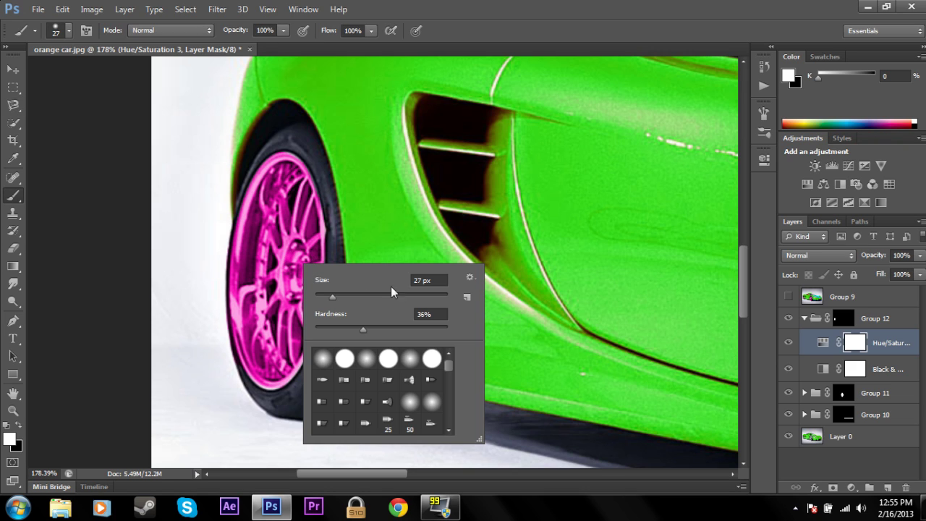
{"action": "left_click_drag", "start_coordinate": [332, 298], "coordinate": [331, 298]}
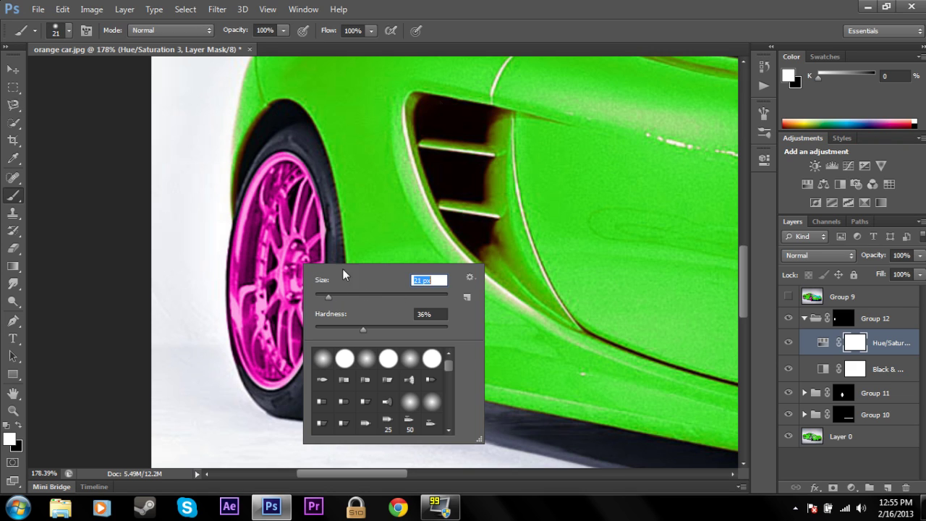
{"action": "left_click", "coordinate": [482, 4]}
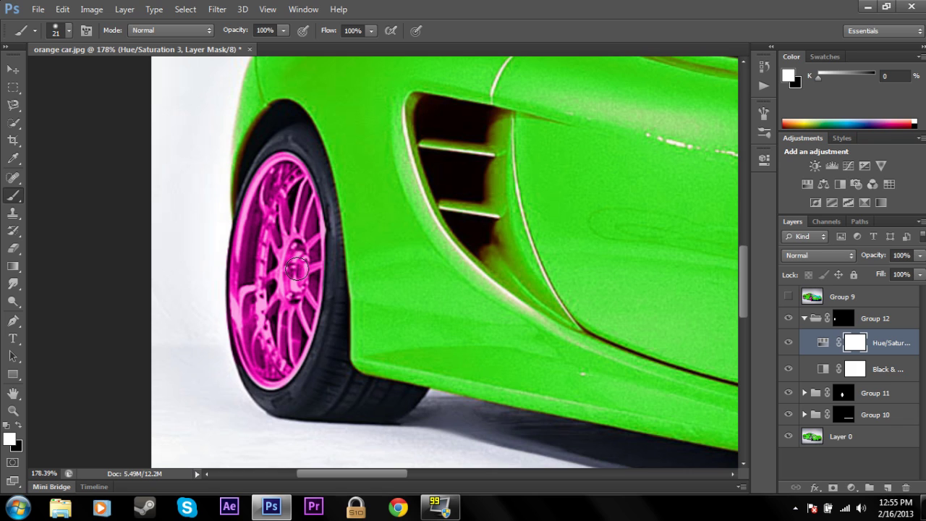
{"action": "key", "text": "x"}
{"action": "mouse_move", "coordinate": [296, 266]}
{"action": "left_mouse_down"}
{"action": "mouse_move", "coordinate": [296, 284]}
{"action": "mouse_move", "coordinate": [300, 259]}
{"action": "mouse_move", "coordinate": [297, 281]}
{"action": "left_mouse_up"}
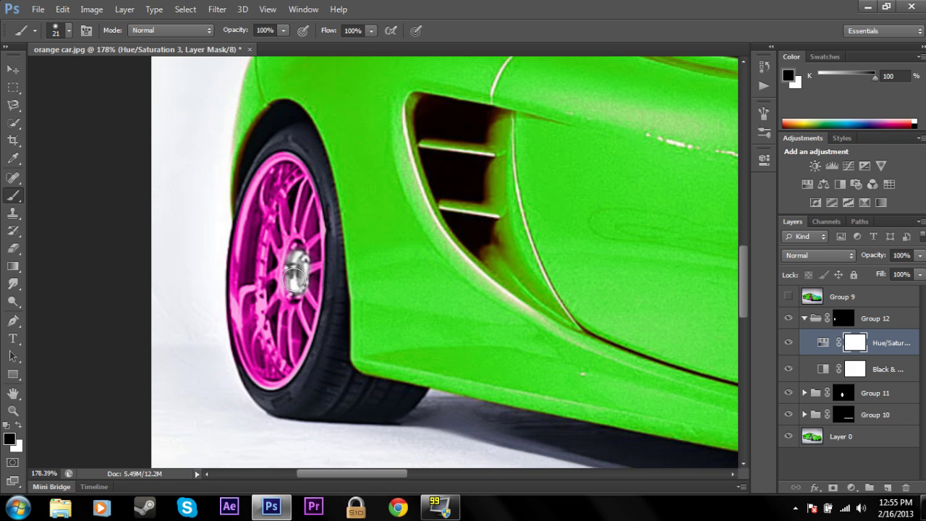
Paint white on the Group 12 mask along the lower edge of the rear rim to extend the pink over it
{"action": "left_click", "coordinate": [13, 411]}
{"action": "left_click_drag", "start_coordinate": [278, 407], "coordinate": [271, 380]}
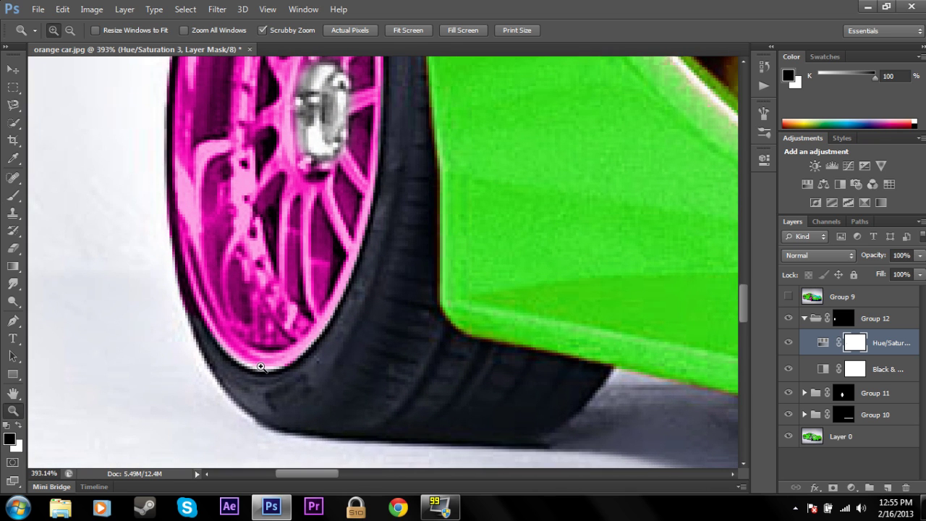
{"action": "key", "text": "b"}
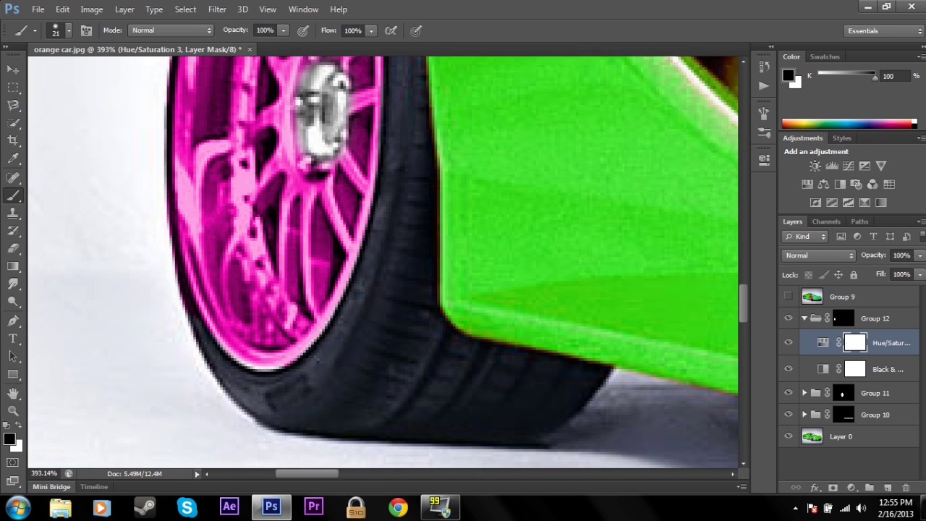
{"action": "key", "text": "x"}
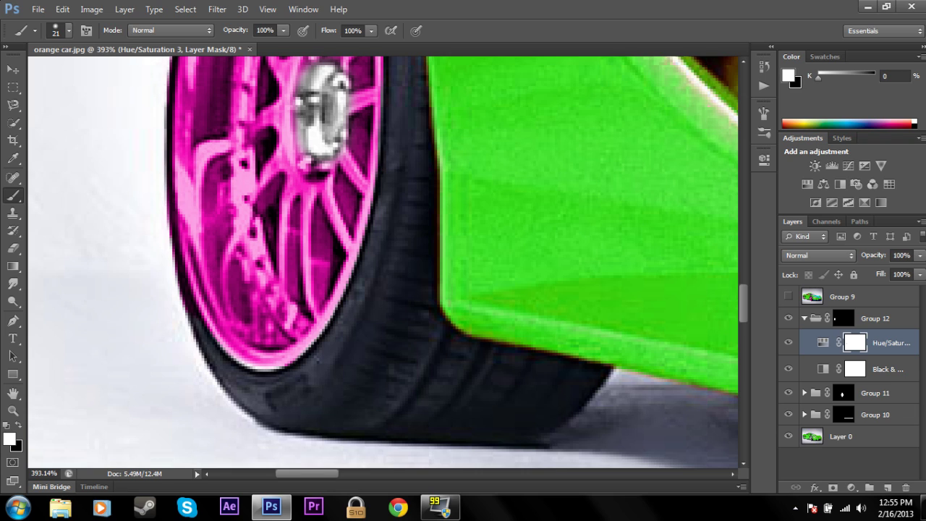
{"action": "right_click", "coordinate": [273, 314]}
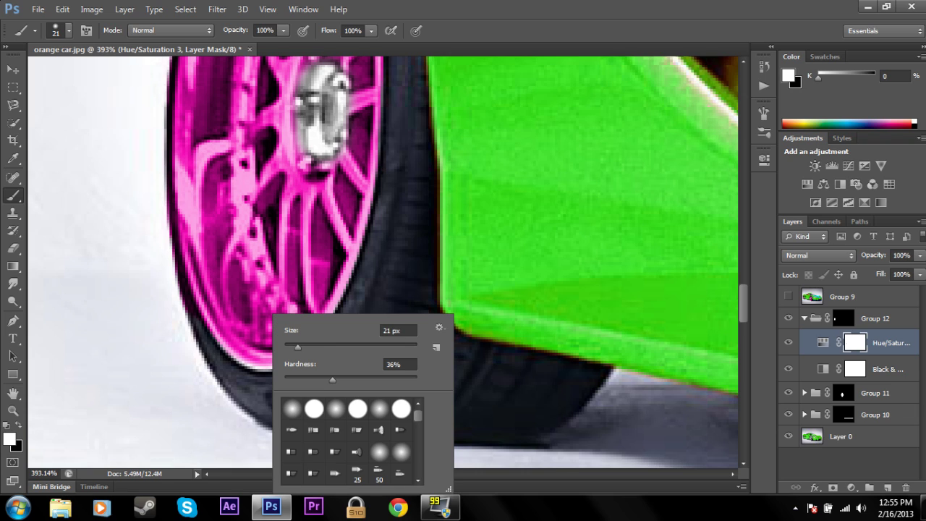
{"action": "left_click", "coordinate": [893, 324]}
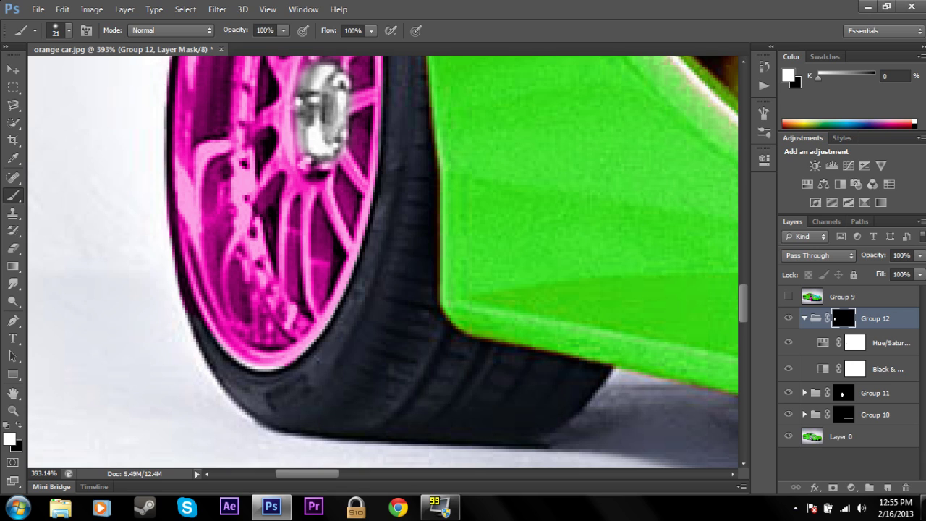
{"action": "left_click_drag", "start_coordinate": [244, 363], "coordinate": [284, 372]}
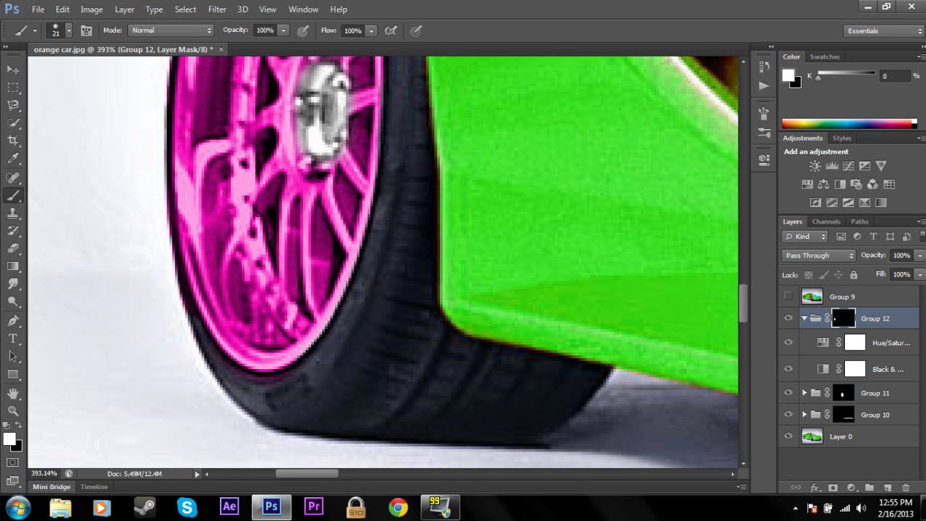
{"action": "scroll", "coordinate": [383, 261], "scroll_direction": "up", "scroll_amount": 5}
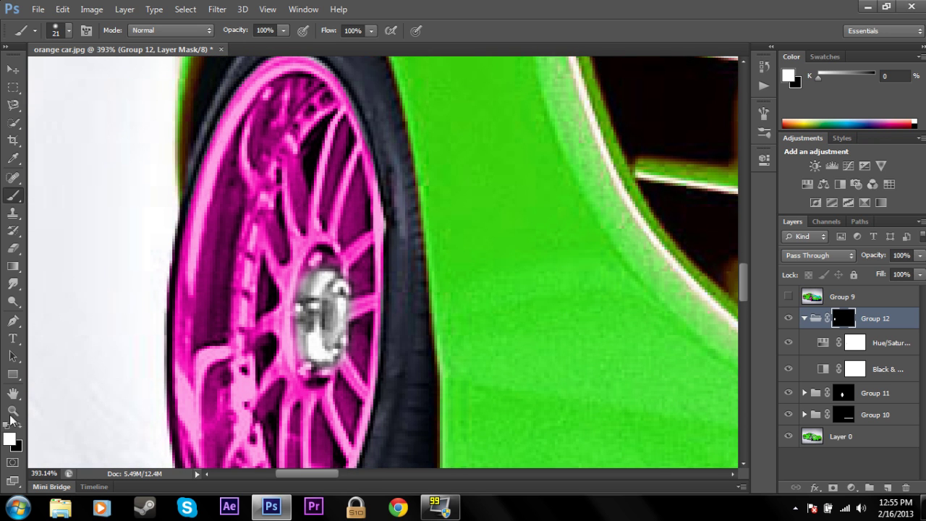
{"action": "left_click", "coordinate": [12, 411]}
{"action": "scroll", "coordinate": [384, 287], "scroll_direction": "down", "scroll_amount": 6}
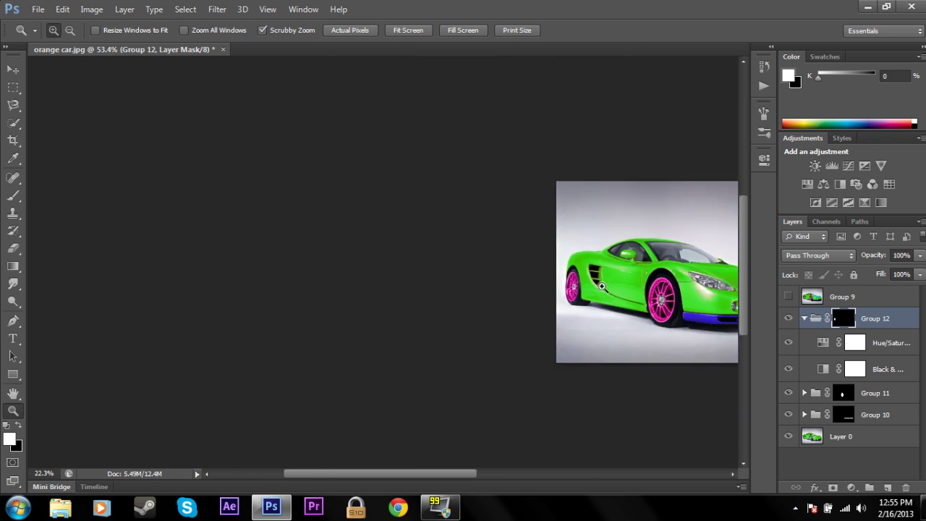
{"action": "scroll", "coordinate": [601, 287], "scroll_direction": "down", "scroll_amount": 1}
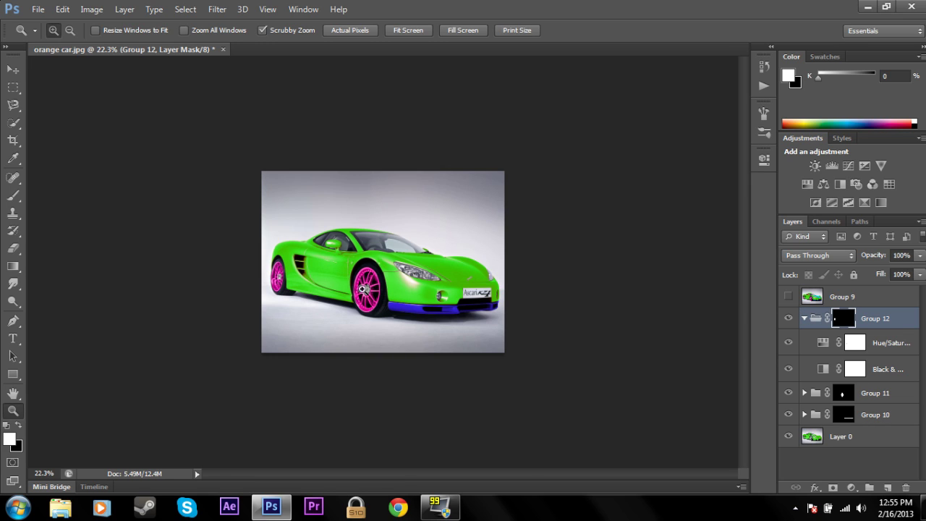
Try to merge Groups 10, 11 and 12 with Group 12's adjustment layers into one layer
{"action": "left_click", "coordinate": [875, 415]}
{"action": "left_click", "coordinate": [877, 395], "text": "ctrl"}
{"action": "left_click", "coordinate": [881, 369], "text": "ctrl"}
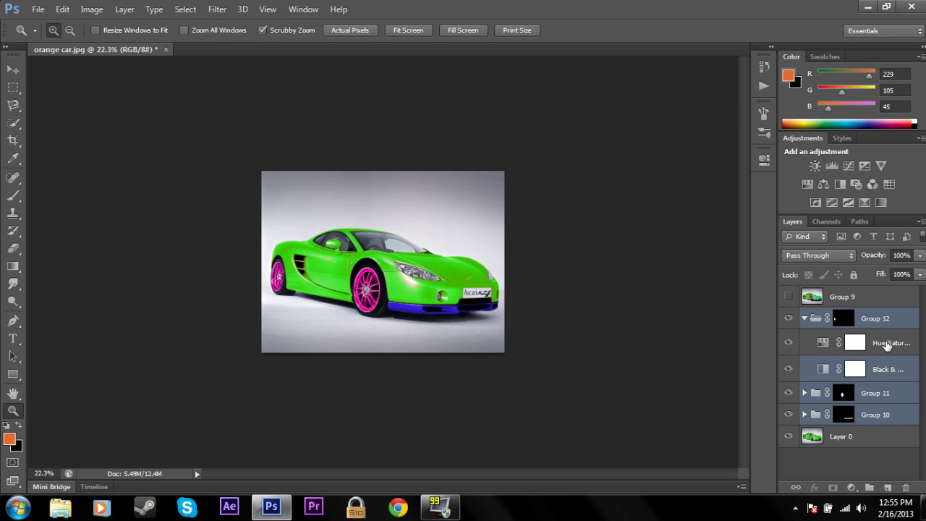
{"action": "left_click", "coordinate": [886, 344], "text": "ctrl"}
{"action": "right_click", "coordinate": [880, 319]}
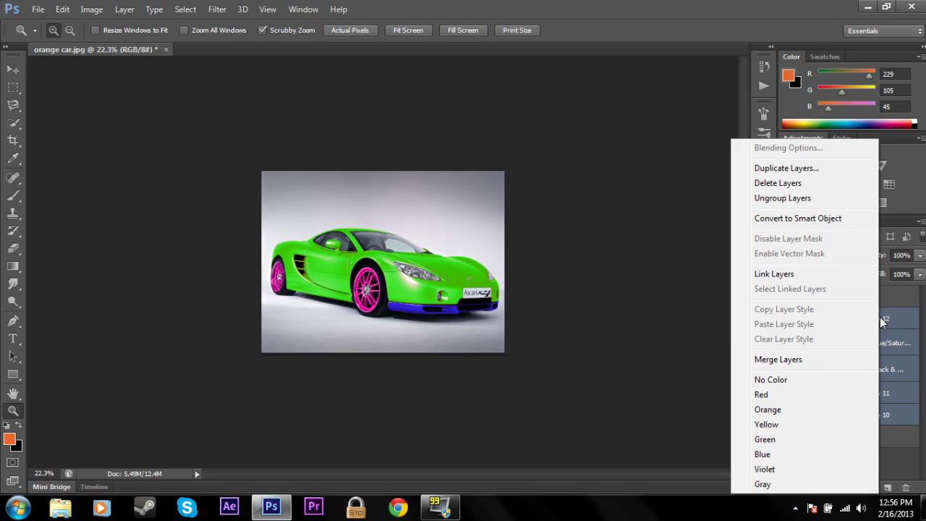
{"action": "left_click", "coordinate": [787, 359]}
{"action": "key", "text": "ctrl+z"}
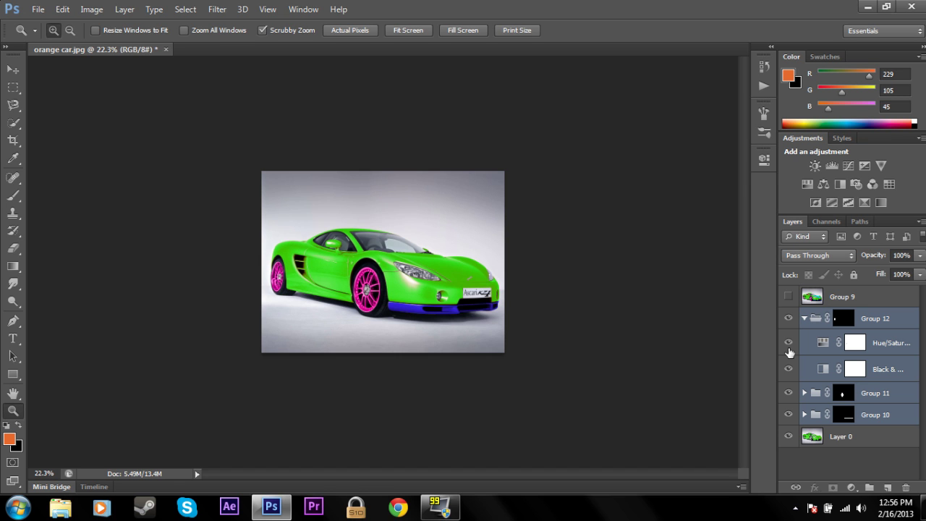
{"action": "left_click", "coordinate": [840, 455]}
Select the near side mirror and its stalk on Layer 0 by tracing the outline with the Magnetic Lasso tool
{"action": "left_click_drag", "start_coordinate": [409, 291], "coordinate": [467, 278]}
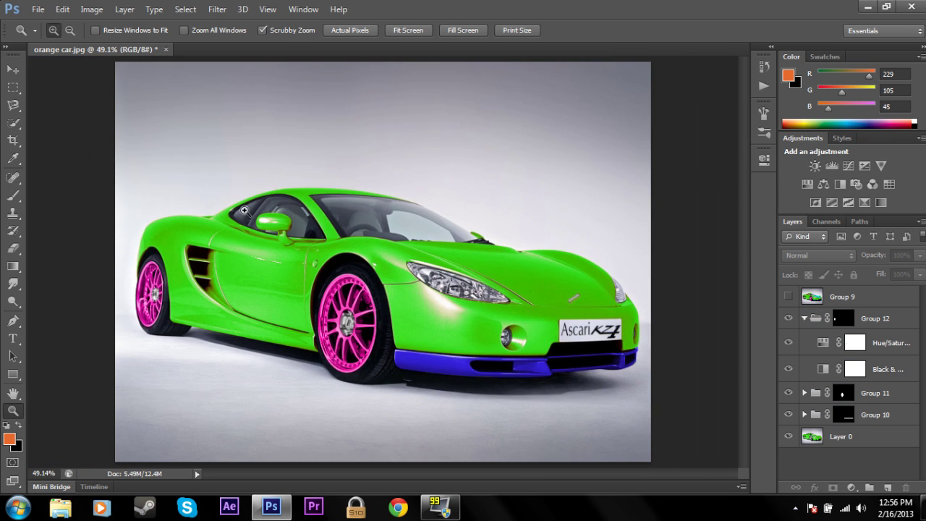
{"action": "left_click_drag", "start_coordinate": [301, 240], "coordinate": [397, 294]}
{"action": "left_click_drag", "start_coordinate": [519, 331], "coordinate": [462, 323]}
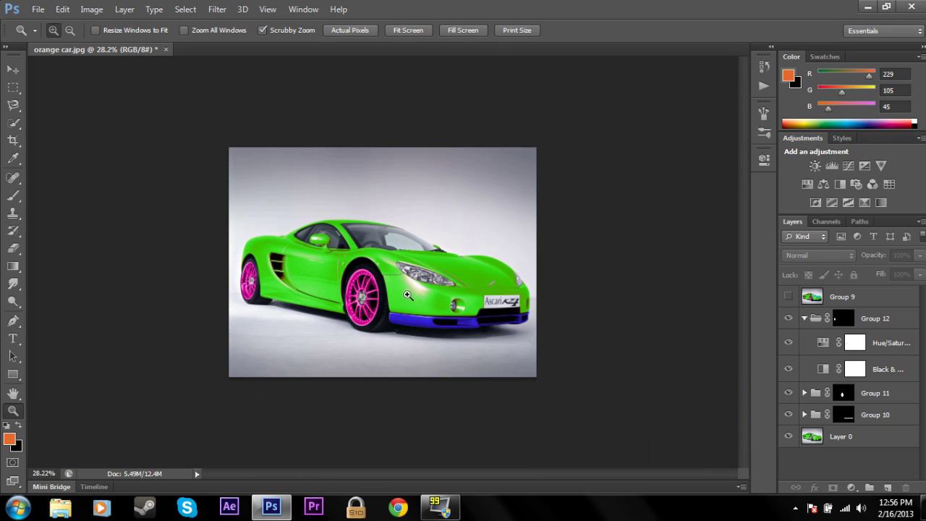
{"action": "left_click", "coordinate": [322, 243]}
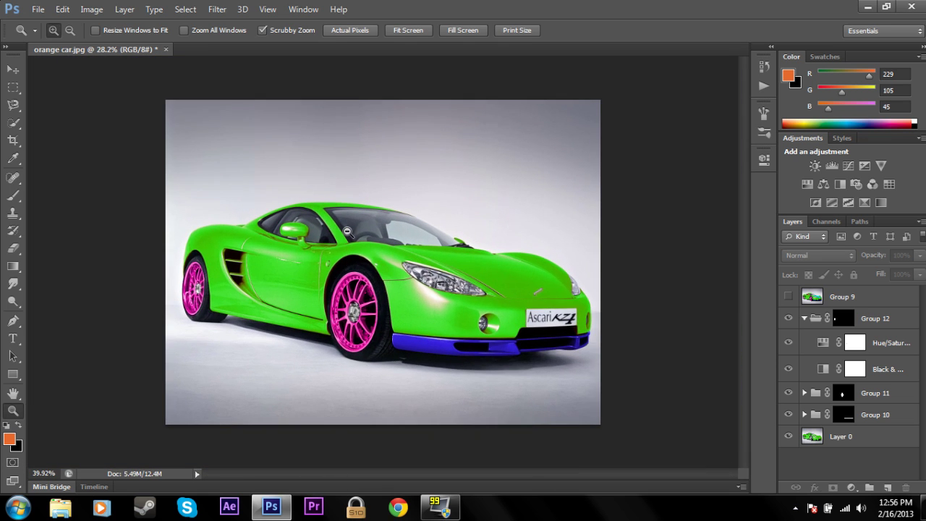
{"action": "left_click_drag", "start_coordinate": [306, 216], "coordinate": [341, 208]}
{"action": "left_click", "coordinate": [340, 208]}
{"action": "left_click", "coordinate": [13, 104]}
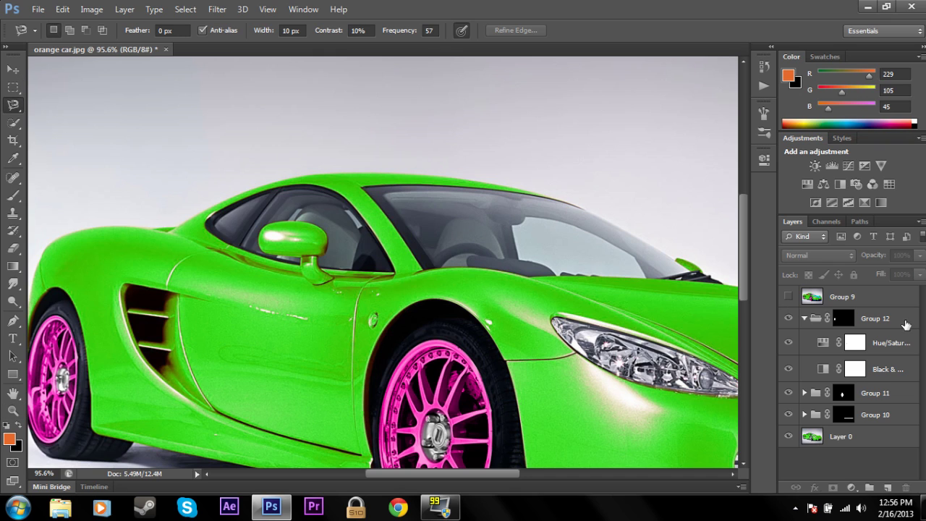
{"action": "left_click", "coordinate": [849, 439]}
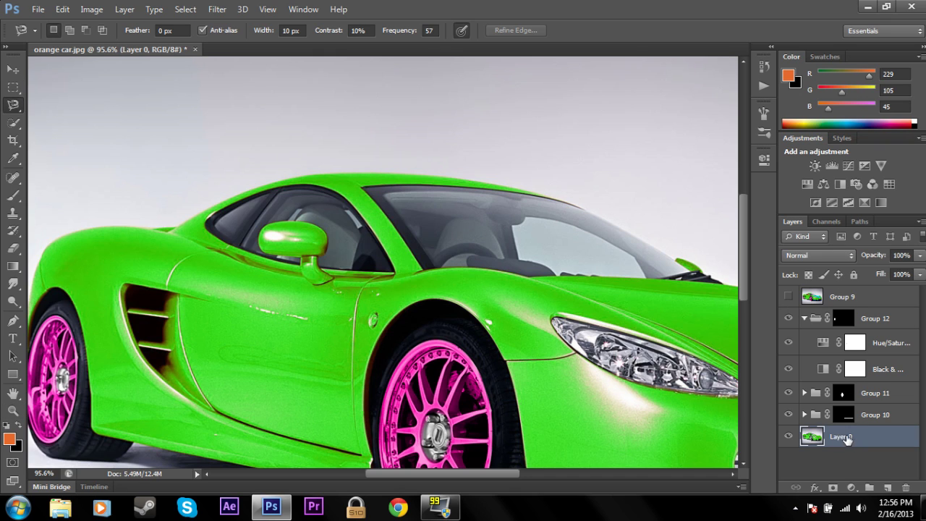
{"action": "left_click", "coordinate": [298, 222]}
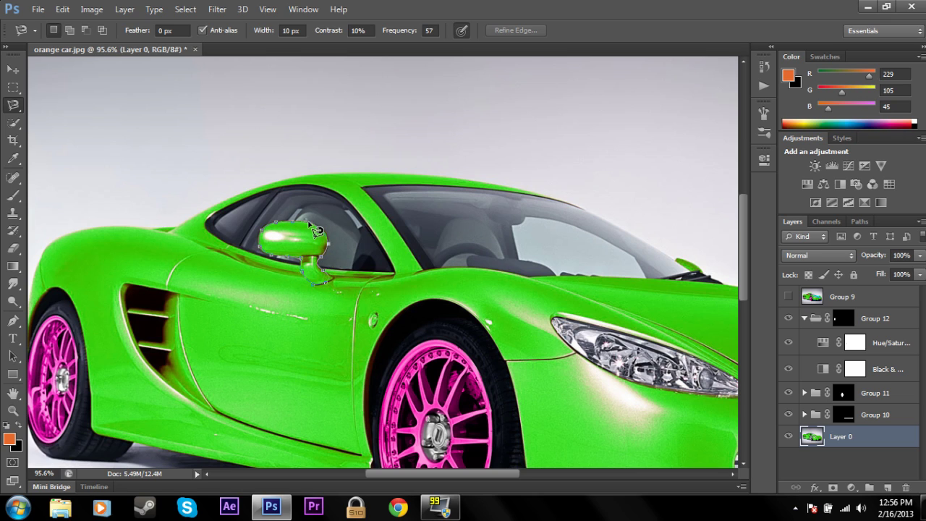
{"action": "left_click", "coordinate": [301, 223]}
Create a new group masked to the mirror selection above Layer 0 and add a Black & White adjustment layer inside it
{"action": "left_click_drag", "start_coordinate": [845, 437], "coordinate": [868, 489]}
{"action": "left_click", "coordinate": [833, 486]}
{"action": "left_click", "coordinate": [850, 487]}
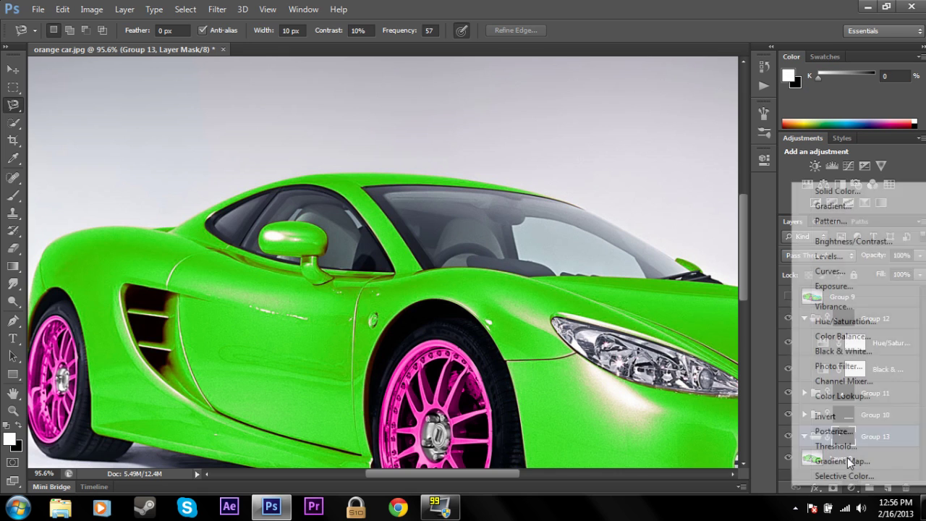
{"action": "left_click", "coordinate": [843, 350]}
Add a colorized Hue/Saturation adjustment to the mirror group with hue 31 and saturation 100
{"action": "left_click", "coordinate": [851, 487]}
{"action": "left_click", "coordinate": [845, 322]}
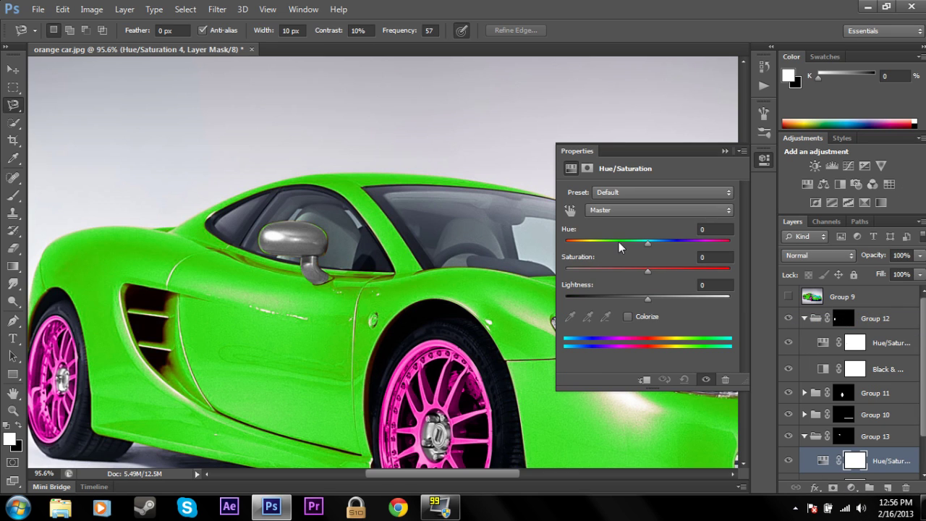
{"action": "left_click", "coordinate": [628, 317]}
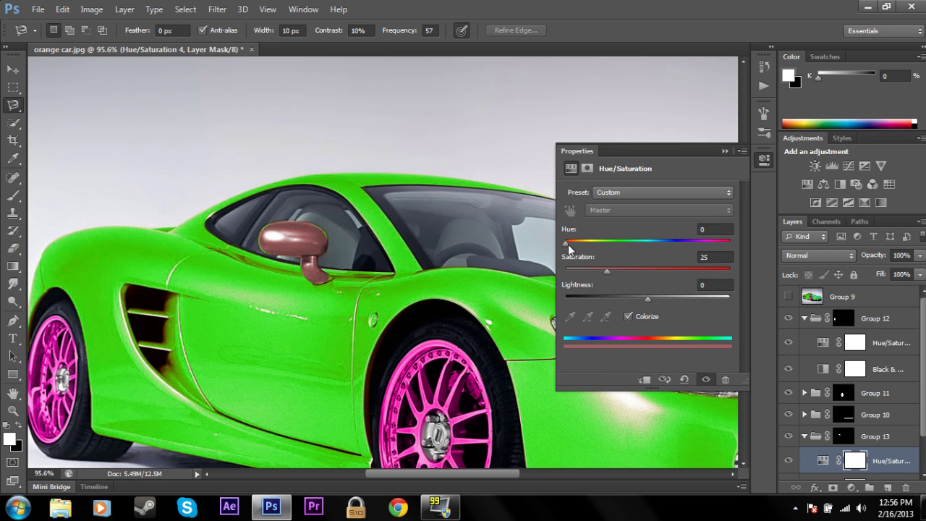
{"action": "left_click_drag", "start_coordinate": [572, 244], "coordinate": [579, 243]}
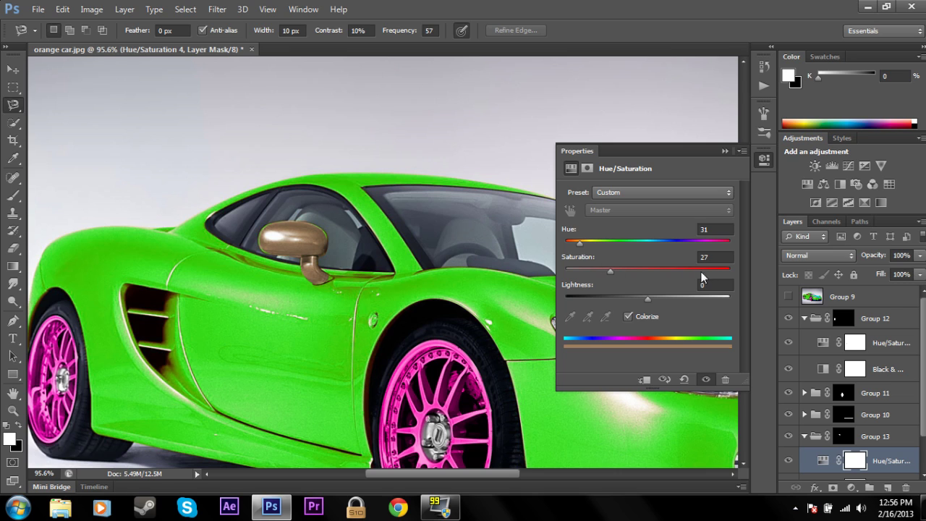
{"action": "left_click_drag", "start_coordinate": [695, 271], "coordinate": [730, 272]}
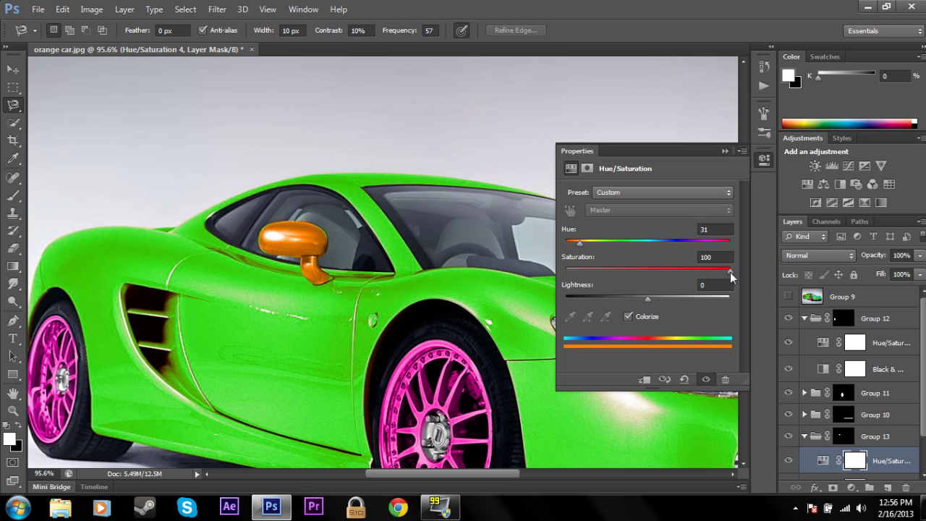
Paint white on the side mirror group's mask along the mirror and stalk edges to cover the leftover green fringe
{"action": "left_click", "coordinate": [722, 150]}
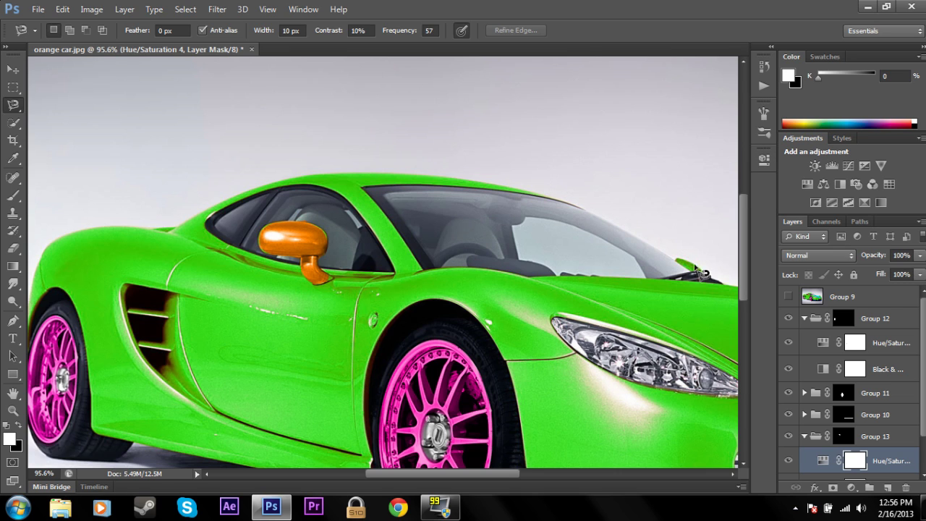
{"action": "left_click", "coordinate": [13, 411]}
{"action": "left_click_drag", "start_coordinate": [319, 230], "coordinate": [354, 218]}
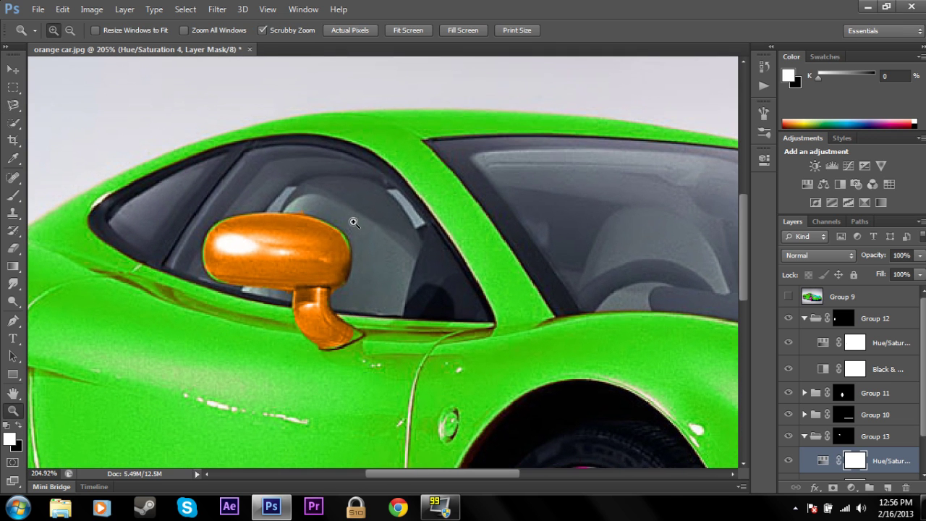
{"action": "left_click", "coordinate": [884, 437]}
{"action": "key", "text": "b"}
{"action": "mouse_move", "coordinate": [224, 272]}
{"action": "left_mouse_down"}
{"action": "mouse_move", "coordinate": [215, 261]}
{"action": "mouse_move", "coordinate": [221, 233]}
{"action": "mouse_move", "coordinate": [326, 233]}
{"action": "mouse_move", "coordinate": [346, 262]}
{"action": "mouse_move", "coordinate": [340, 330]}
{"action": "mouse_move", "coordinate": [352, 333]}
{"action": "mouse_move", "coordinate": [341, 337]}
{"action": "mouse_move", "coordinate": [365, 345]}
{"action": "left_mouse_up"}
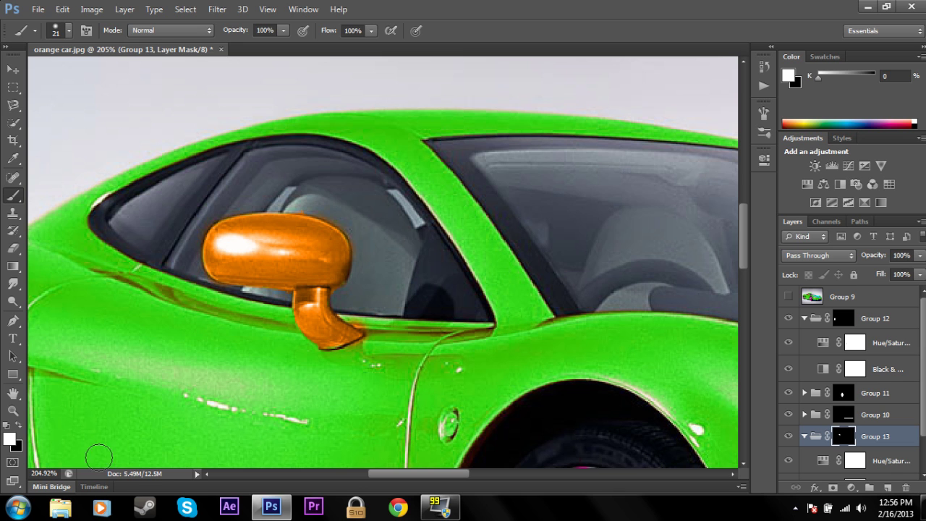
Select the car's hood by tracing its outline with the Magnetic Lasso tool
{"action": "left_click", "coordinate": [14, 410]}
{"action": "left_click_drag", "start_coordinate": [326, 383], "coordinate": [414, 391]}
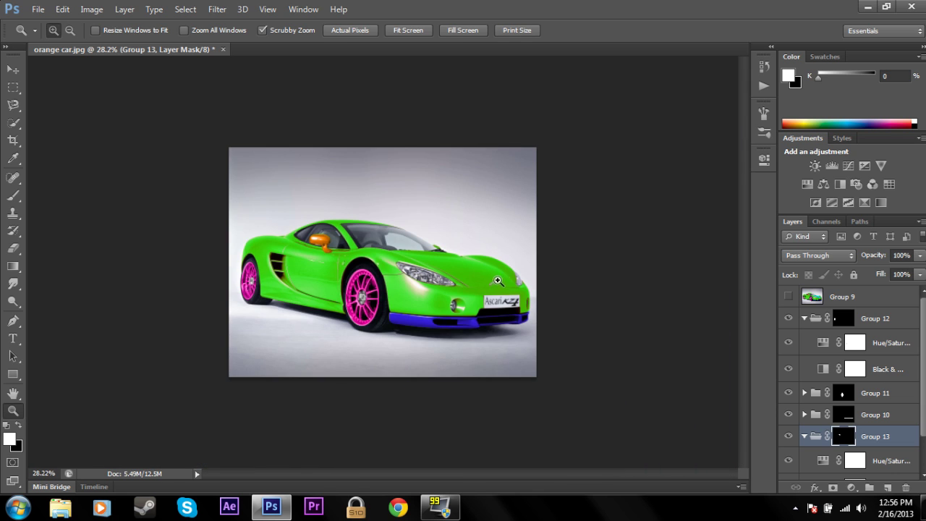
{"action": "left_click_drag", "start_coordinate": [439, 257], "coordinate": [496, 237]}
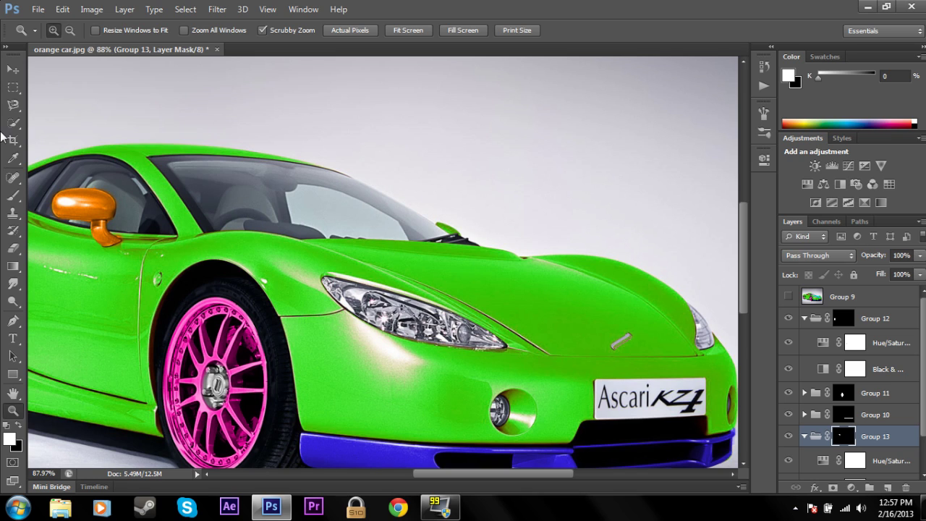
{"action": "left_click", "coordinate": [14, 106]}
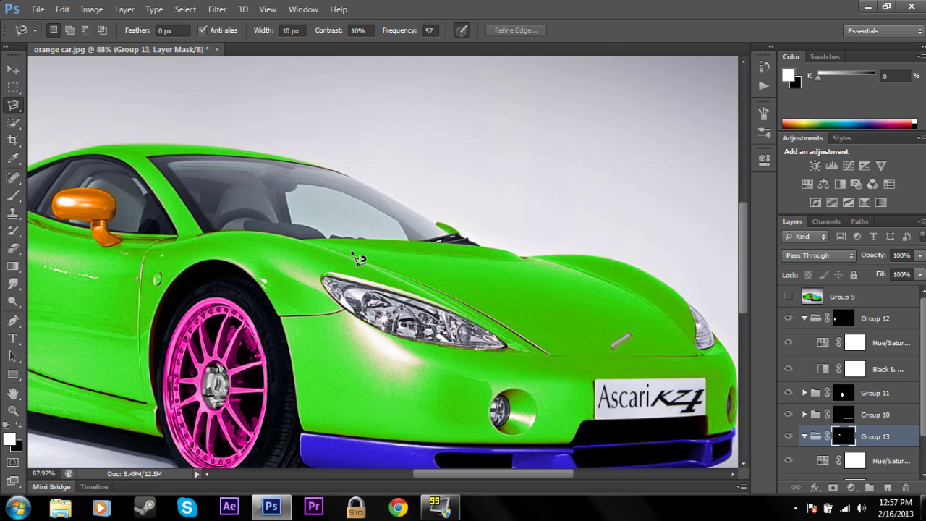
{"action": "left_click", "coordinate": [300, 241]}
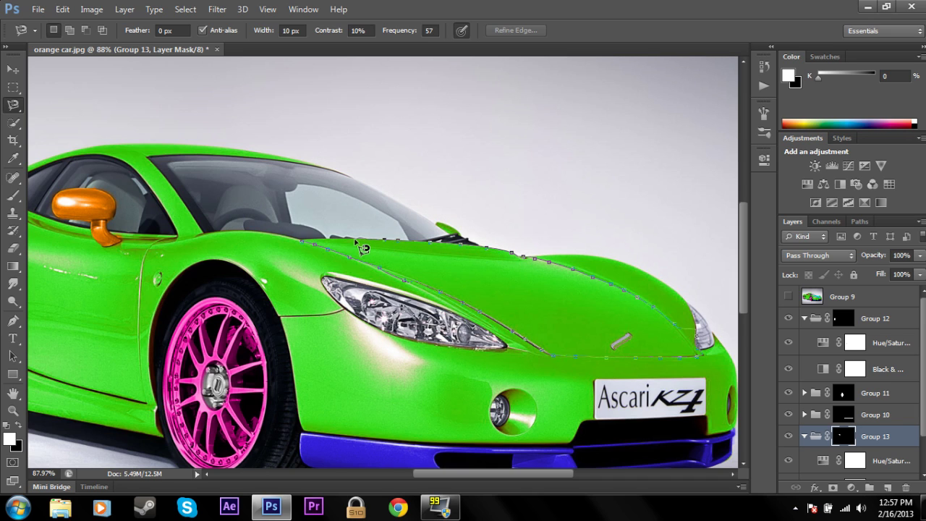
{"action": "left_click", "coordinate": [309, 248]}
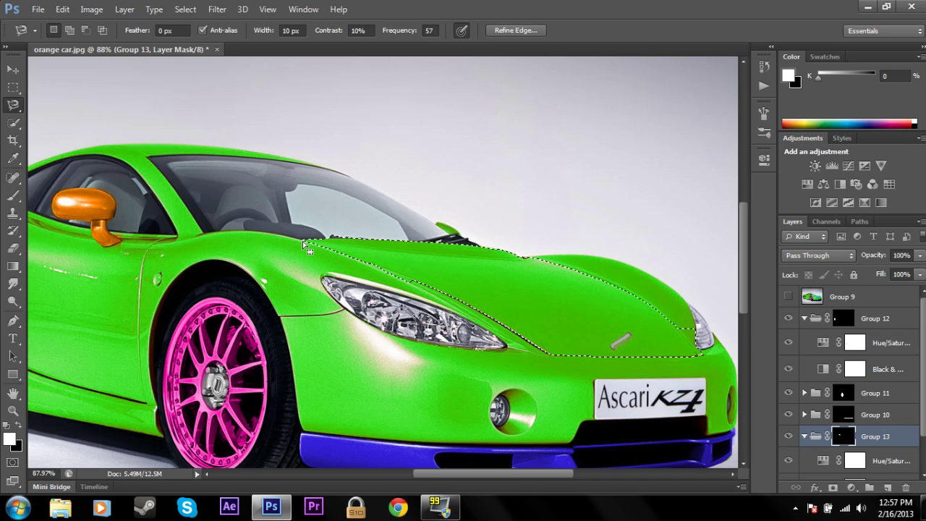
Create a new group masked to the hood selection and add a Black & White adjustment layer inside it
{"action": "left_click", "coordinate": [869, 487]}
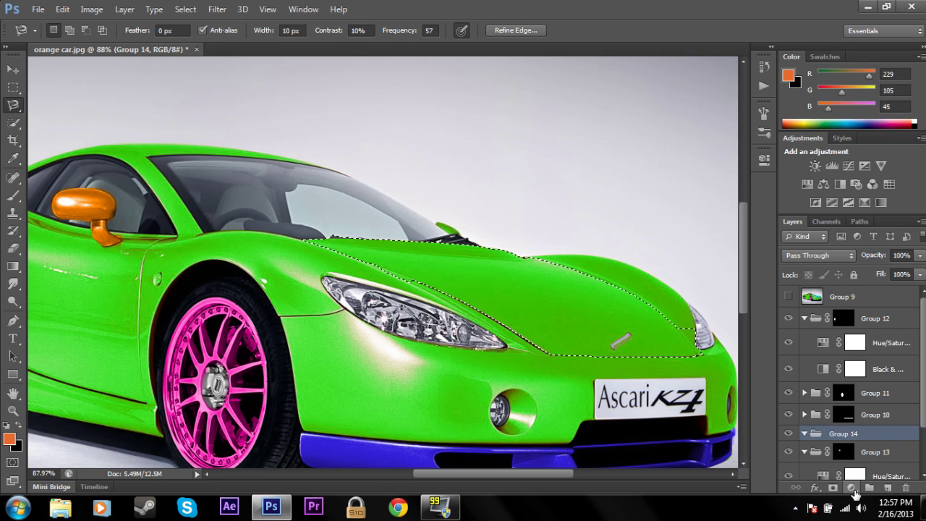
{"action": "left_click", "coordinate": [833, 488]}
{"action": "left_click", "coordinate": [854, 489]}
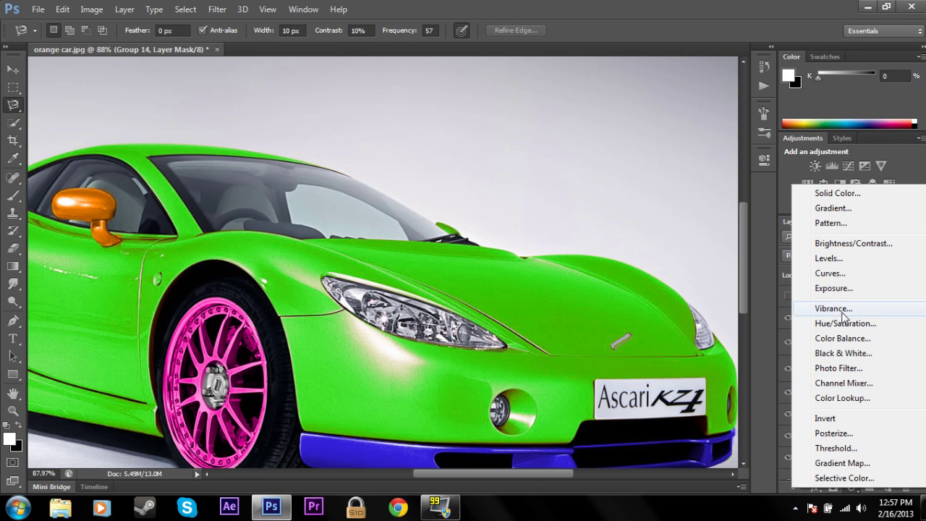
{"action": "left_click", "coordinate": [847, 353]}
Add a colorized Hue/Saturation adjustment to the hood group with hue 187 and saturation 97
{"action": "left_click", "coordinate": [853, 488]}
{"action": "left_click", "coordinate": [852, 319]}
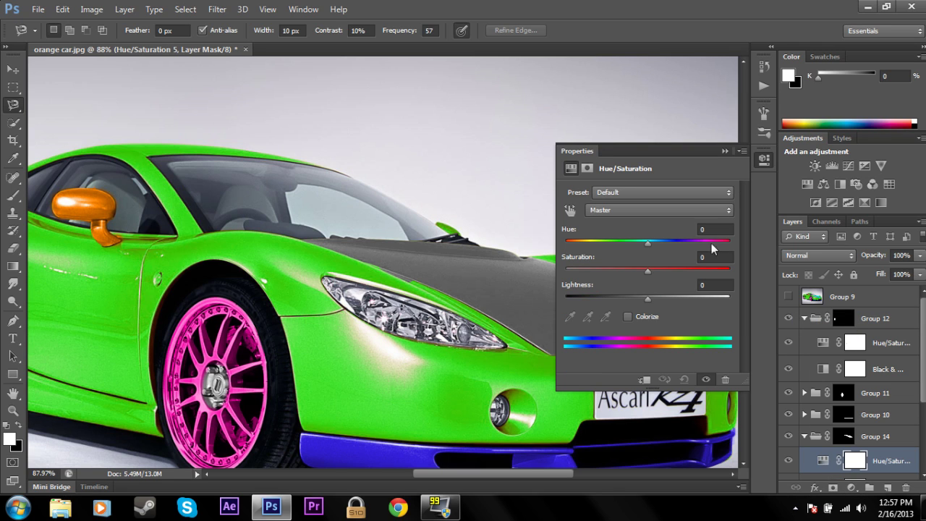
{"action": "left_click", "coordinate": [628, 316]}
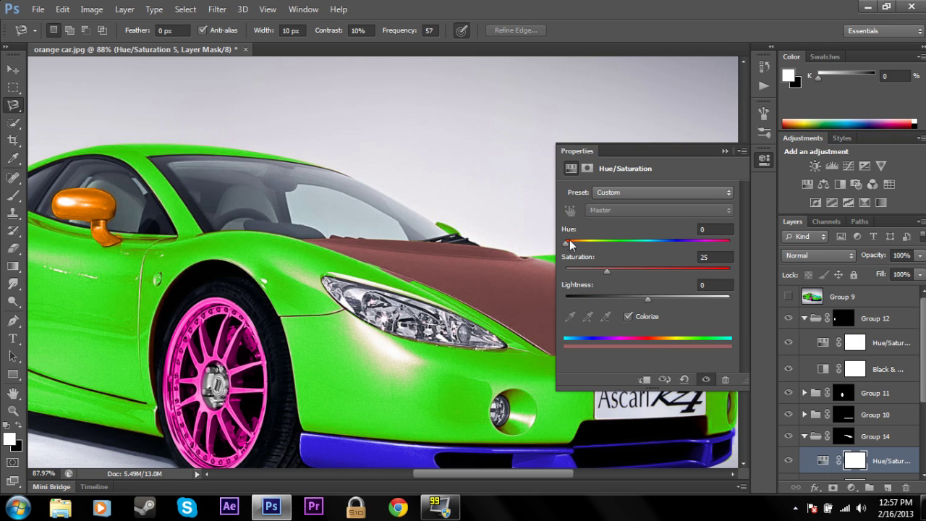
{"action": "left_click_drag", "start_coordinate": [567, 244], "coordinate": [652, 242]}
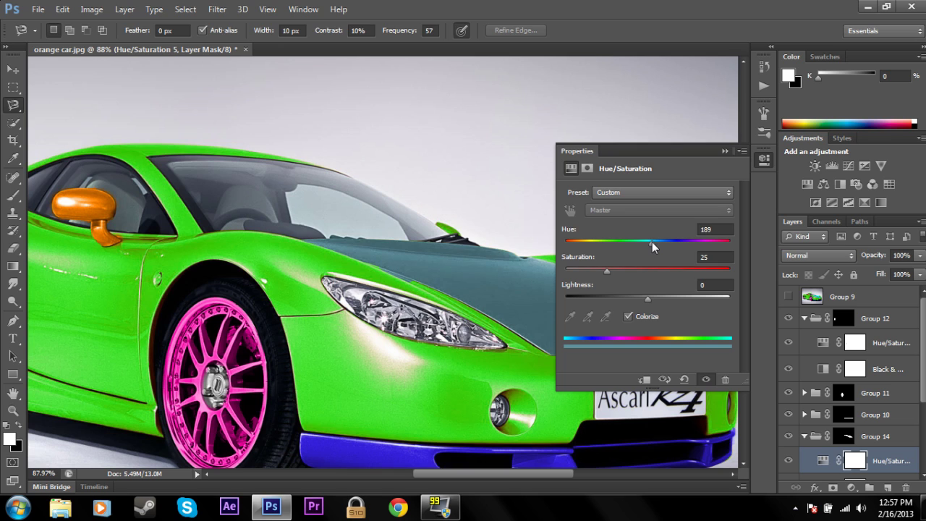
{"action": "left_click_drag", "start_coordinate": [608, 273], "coordinate": [726, 277]}
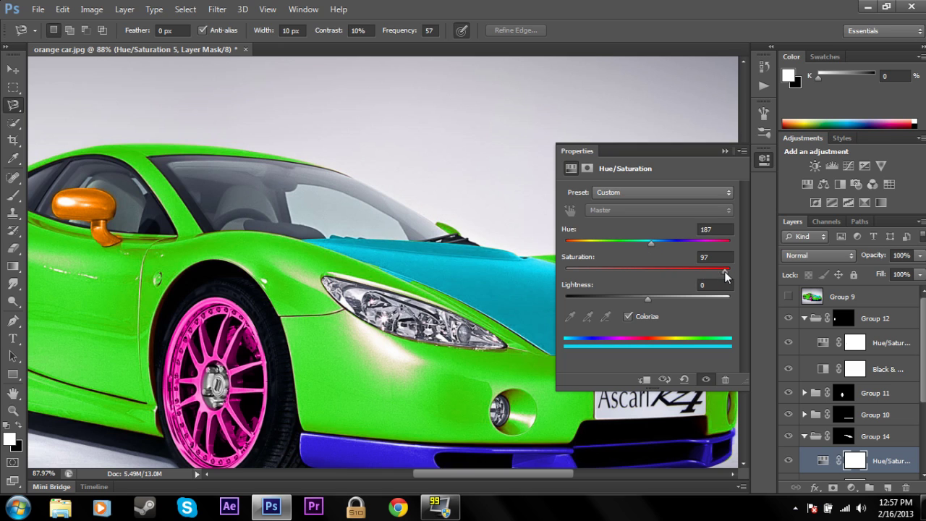
{"action": "left_click", "coordinate": [725, 152]}
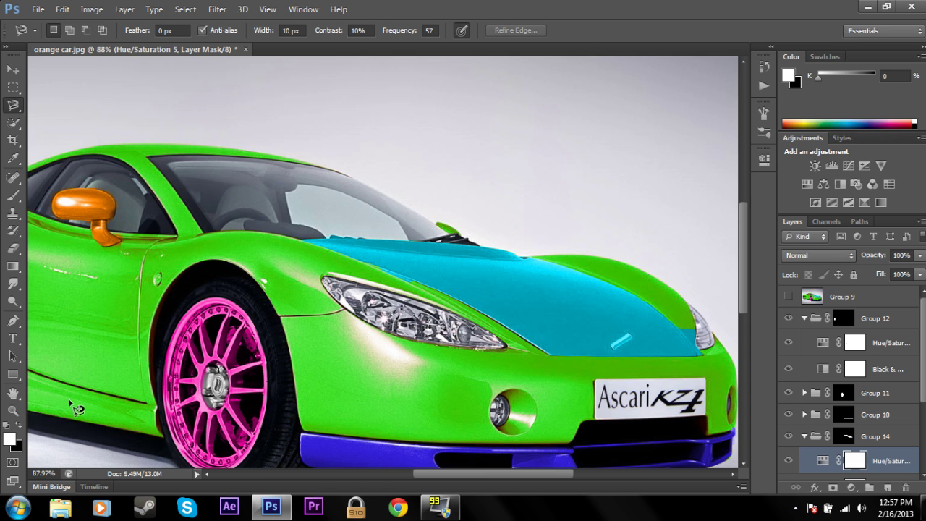
Try to remove the cyan spill above the near headlight by painting black on the hood's Hue/Saturation layer mask
{"action": "left_click", "coordinate": [13, 411]}
{"action": "left_click_drag", "start_coordinate": [399, 293], "coordinate": [471, 262]}
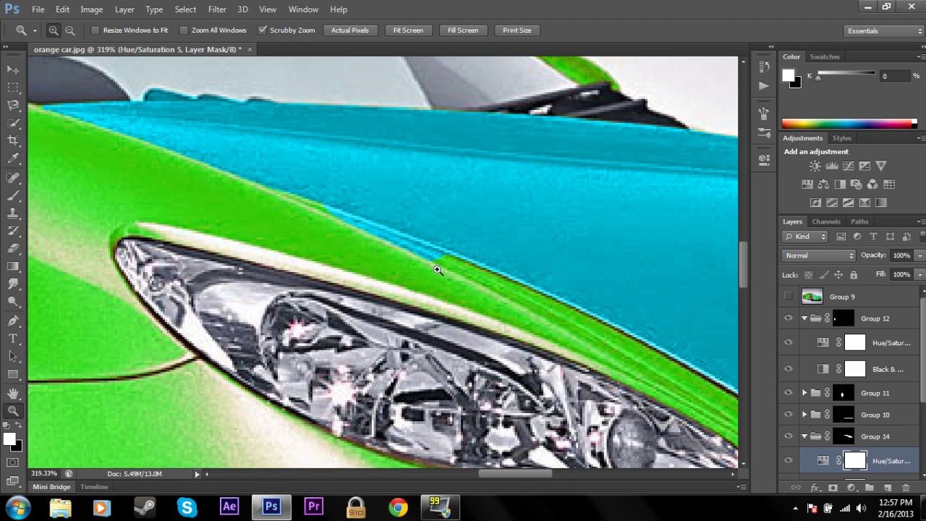
{"action": "key", "text": "b"}
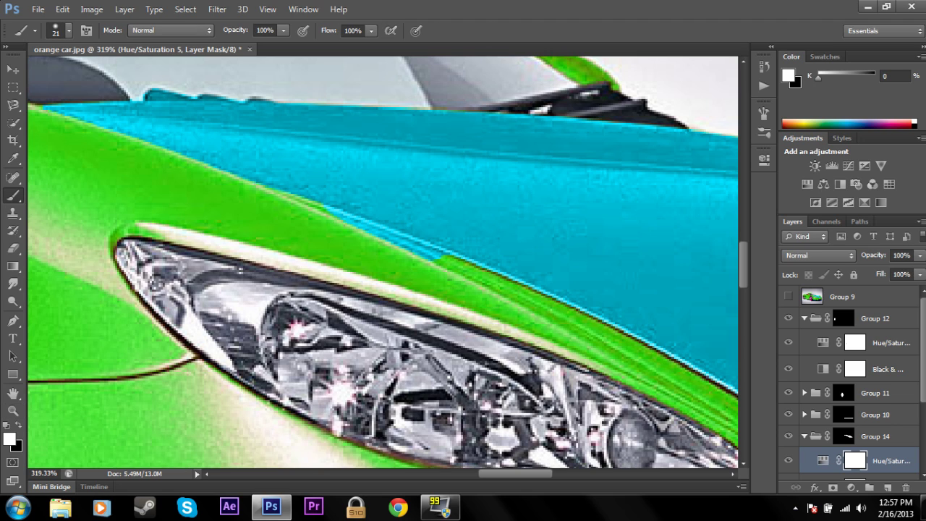
{"action": "key", "text": "x"}
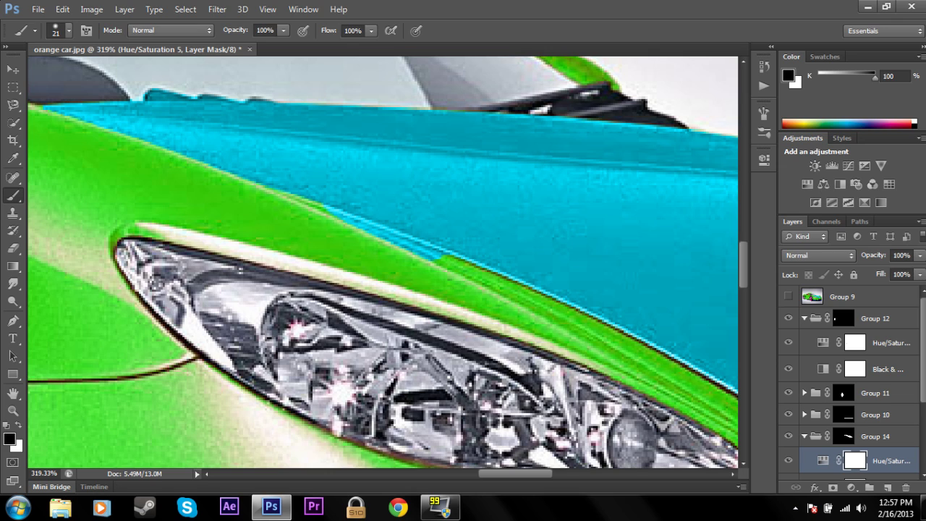
{"action": "left_click_drag", "start_coordinate": [440, 261], "coordinate": [343, 217]}
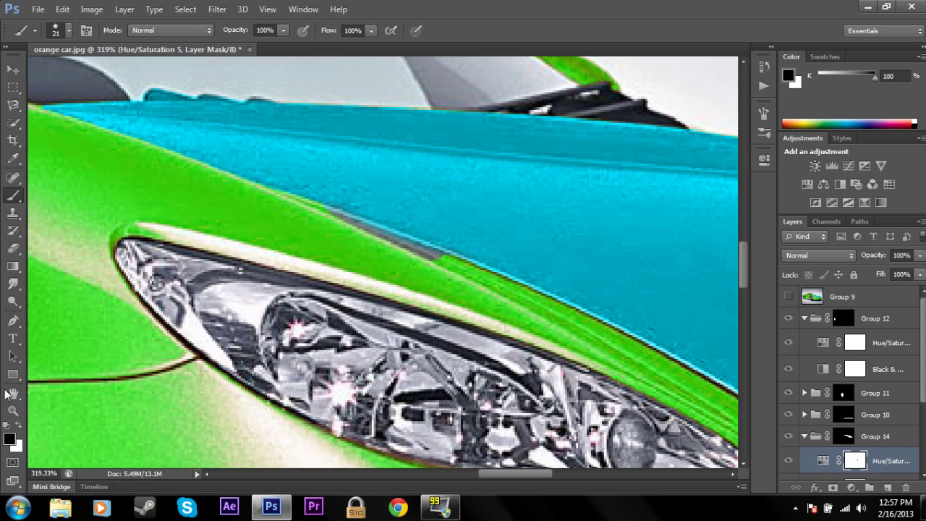
{"action": "left_click", "coordinate": [13, 411]}
{"action": "mouse_move", "coordinate": [434, 298]}
{"action": "left_mouse_down"}
{"action": "mouse_move", "coordinate": [326, 298]}
{"action": "mouse_move", "coordinate": [445, 298]}
{"action": "left_mouse_up"}
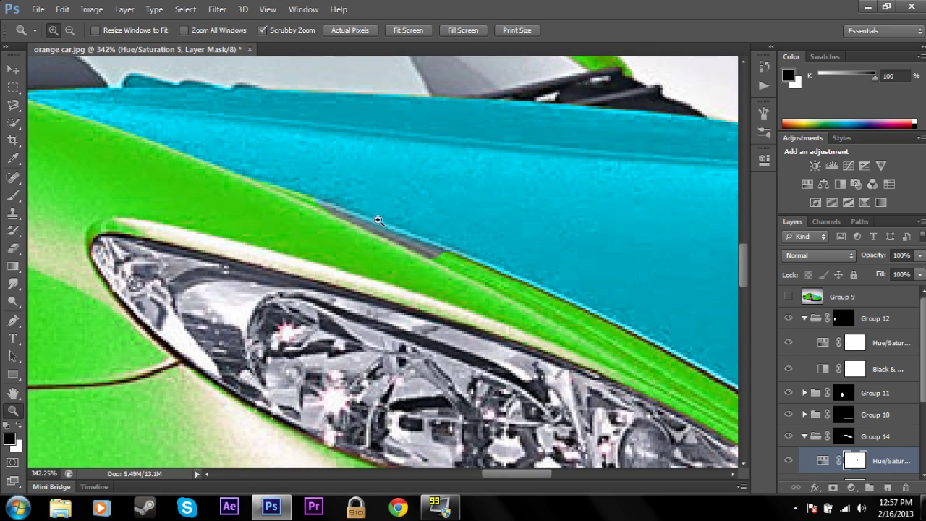
Try painting out the cyan spill beside the far headlight on the Hue/Saturation mask, and undo the painting on that mask
{"action": "left_click_drag", "start_coordinate": [449, 259], "coordinate": [568, 234]}
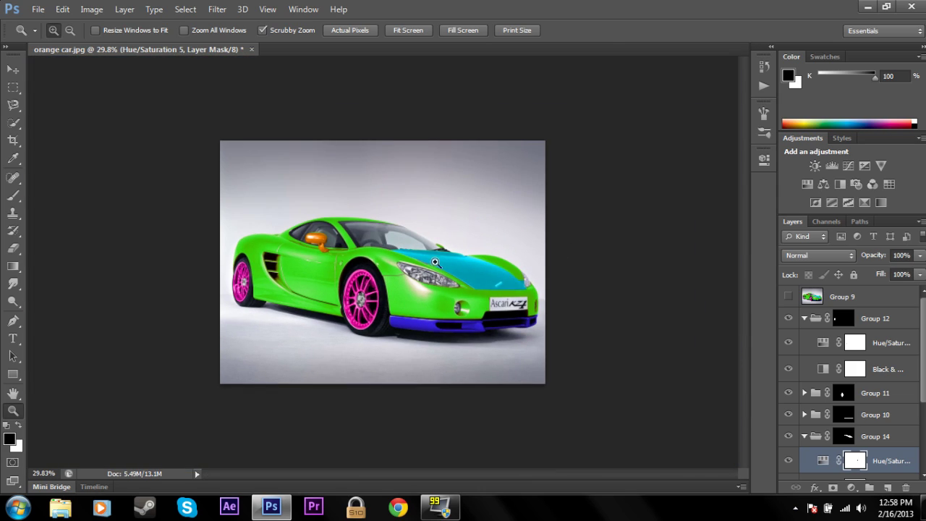
{"action": "mouse_move", "coordinate": [428, 257]}
{"action": "left_mouse_down"}
{"action": "mouse_move", "coordinate": [502, 244]}
{"action": "mouse_move", "coordinate": [567, 280]}
{"action": "mouse_move", "coordinate": [661, 281]}
{"action": "mouse_move", "coordinate": [571, 285]}
{"action": "left_mouse_up"}
{"action": "key", "text": "b"}
{"action": "mouse_move", "coordinate": [481, 280]}
{"action": "left_mouse_down"}
{"action": "mouse_move", "coordinate": [464, 284]}
{"action": "mouse_move", "coordinate": [507, 352]}
{"action": "left_mouse_up"}
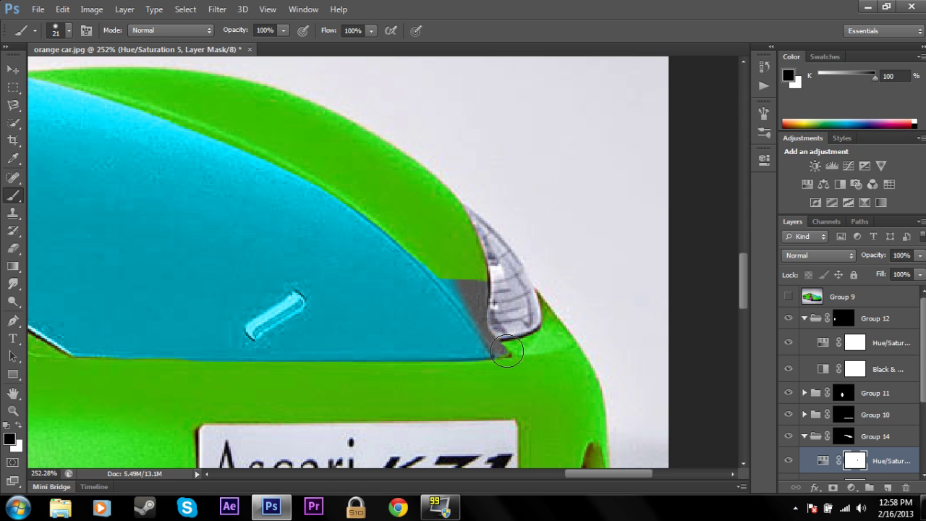
{"action": "key", "text": "ctrl+z"}
{"action": "left_click", "coordinate": [13, 410]}
{"action": "left_click_drag", "start_coordinate": [318, 277], "coordinate": [287, 283]}
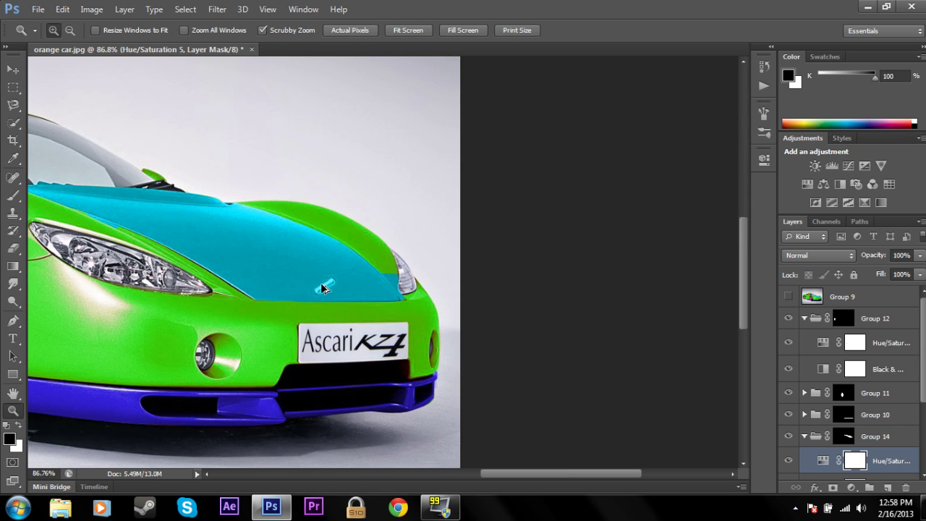
Paint black on the hood group's own mask to remove the cyan spill above the near headlight
{"action": "left_click", "coordinate": [877, 439]}
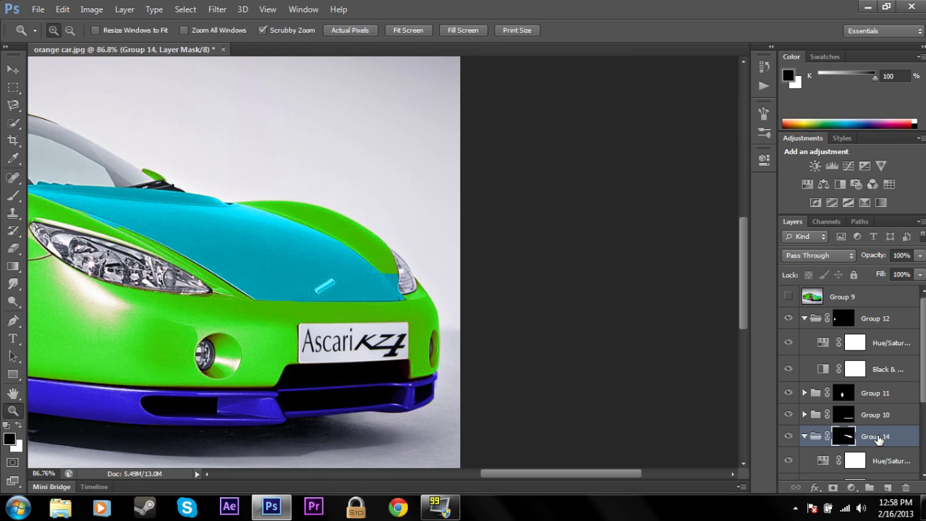
{"action": "left_click_drag", "start_coordinate": [119, 221], "coordinate": [183, 215]}
{"action": "scroll", "coordinate": [524, 457], "scroll_direction": "left", "scroll_amount": 5}
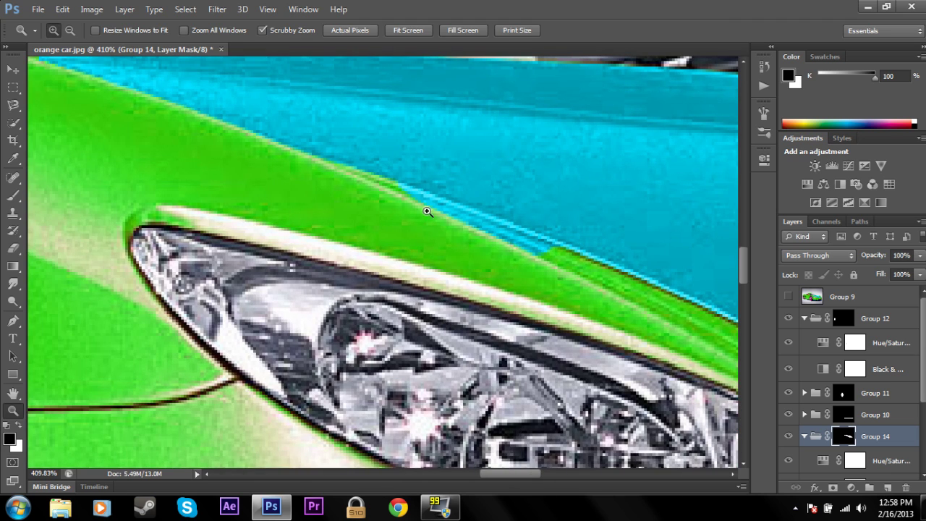
{"action": "key", "text": "b"}
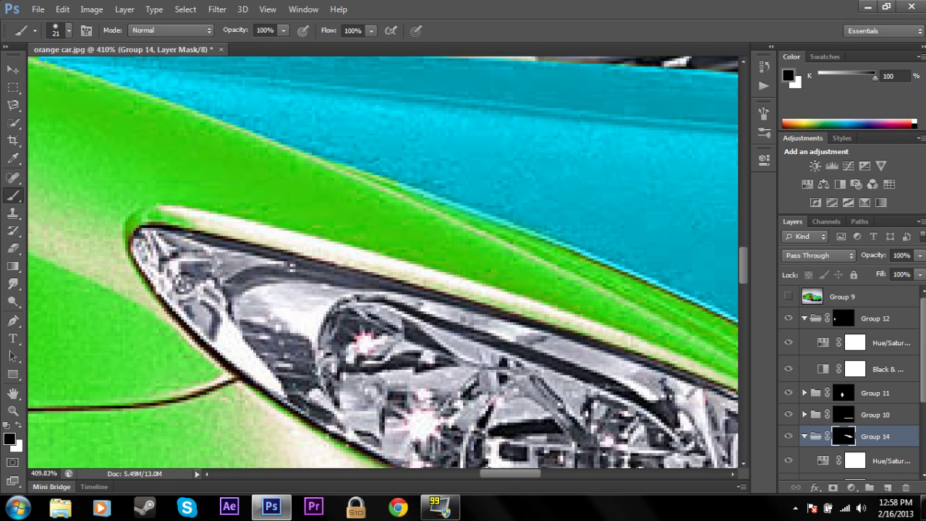
Paint black on the hood group's mask to remove the cyan spill between the hood edge and the far headlight
{"action": "left_click", "coordinate": [13, 410]}
{"action": "left_click_drag", "start_coordinate": [639, 283], "coordinate": [550, 312]}
{"action": "left_click_drag", "start_coordinate": [502, 282], "coordinate": [593, 282]}
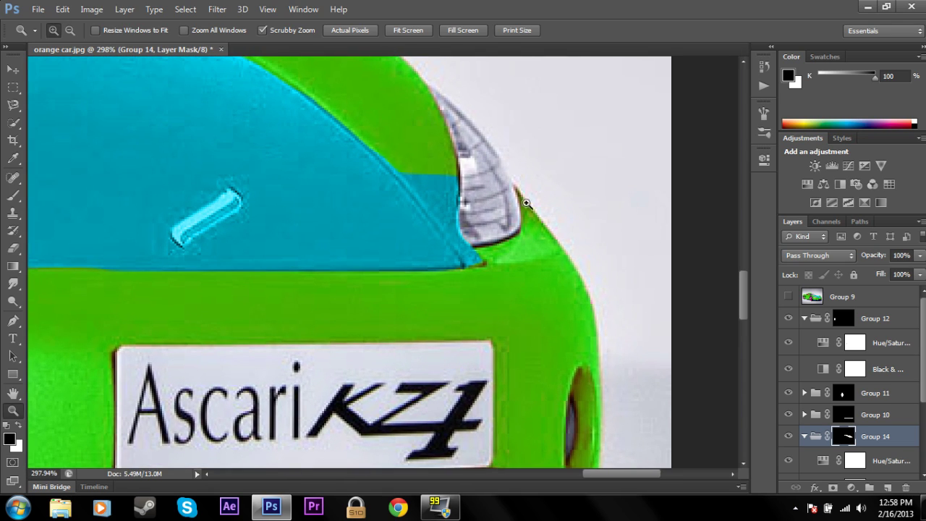
{"action": "key", "text": "b"}
{"action": "mouse_move", "coordinate": [452, 163]}
{"action": "left_mouse_down"}
{"action": "mouse_move", "coordinate": [487, 267]}
{"action": "mouse_move", "coordinate": [465, 214]}
{"action": "mouse_move", "coordinate": [421, 170]}
{"action": "left_mouse_up"}
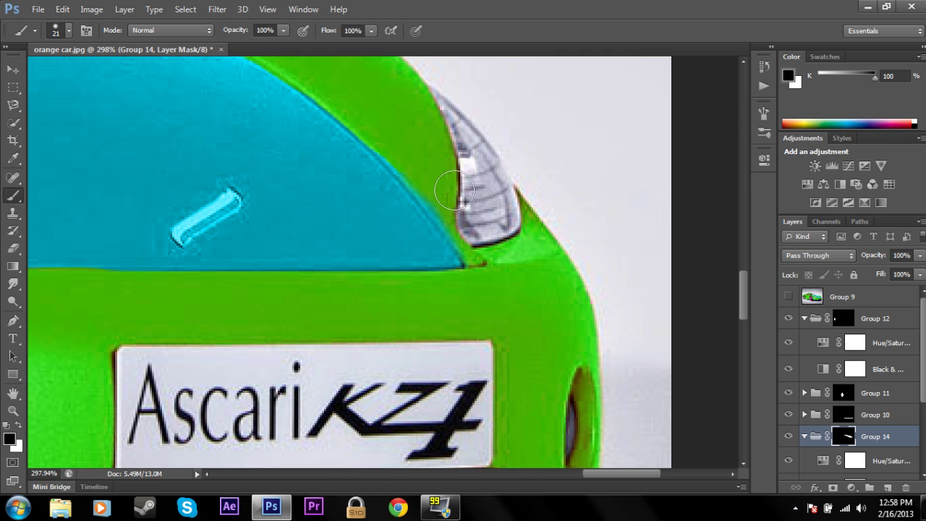
Select the small green far side mirror behind the windshield by tracing it with the Magnetic Lasso tool
{"action": "left_click", "coordinate": [13, 411]}
{"action": "left_click", "coordinate": [44, 389], "text": "alt"}
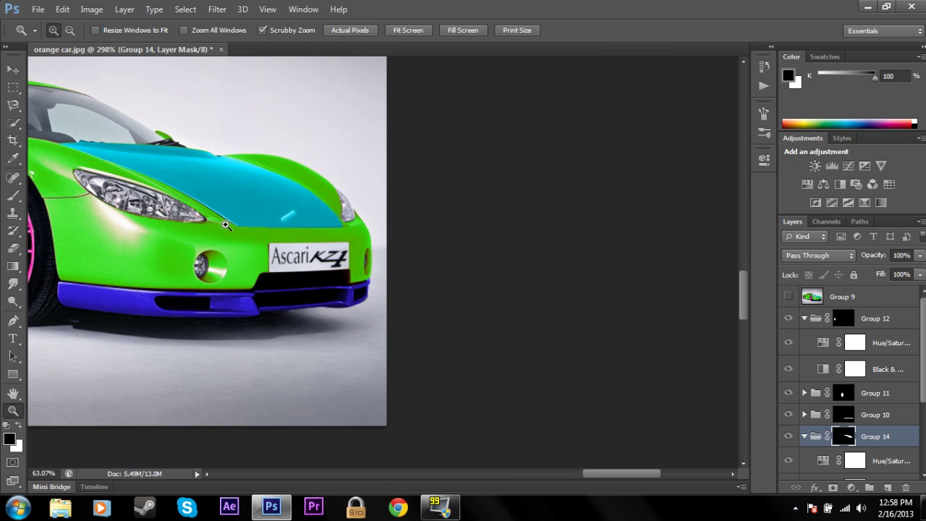
{"action": "left_click_drag", "start_coordinate": [197, 160], "coordinate": [163, 170]}
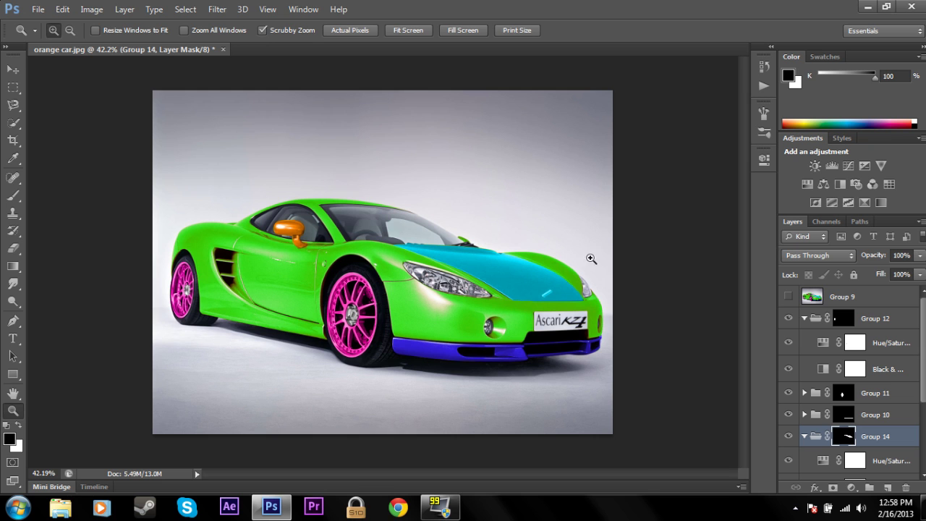
{"action": "left_click_drag", "start_coordinate": [464, 227], "coordinate": [581, 216]}
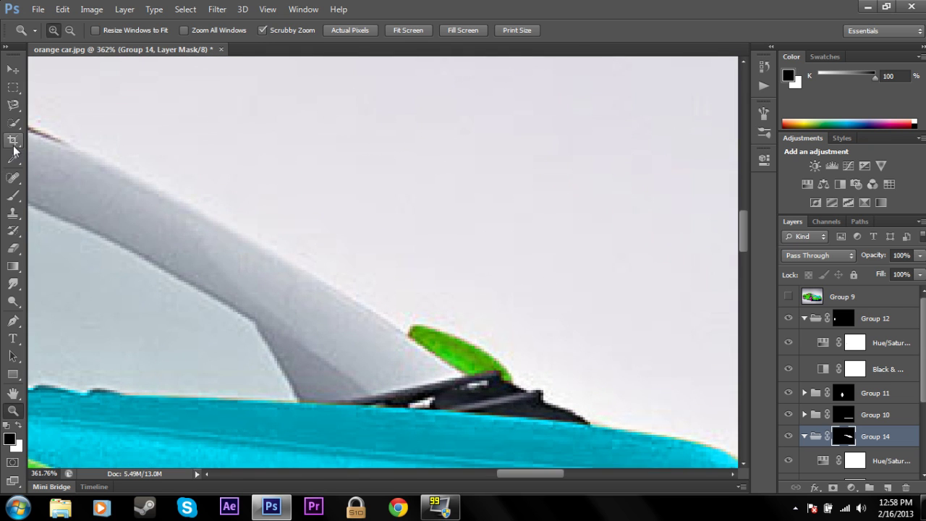
{"action": "left_click", "coordinate": [13, 105]}
{"action": "left_click", "coordinate": [411, 334]}
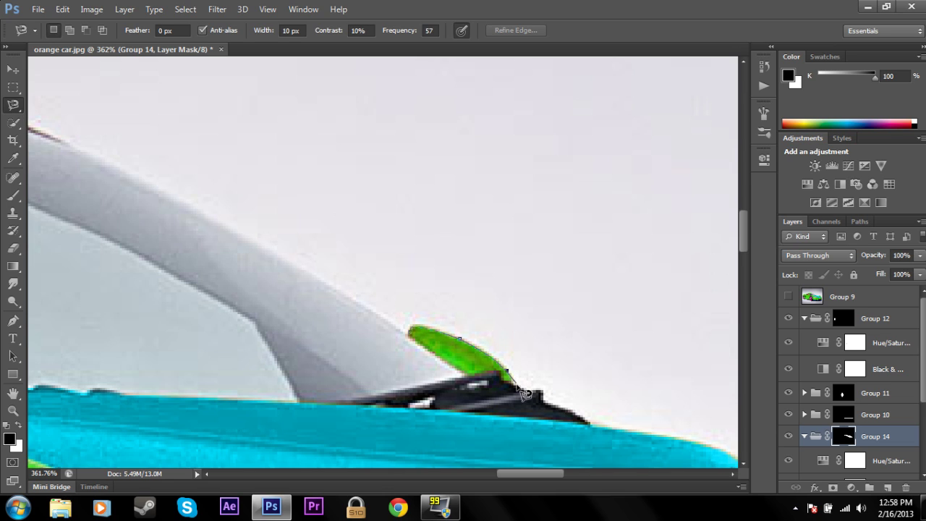
{"action": "left_click", "coordinate": [411, 334]}
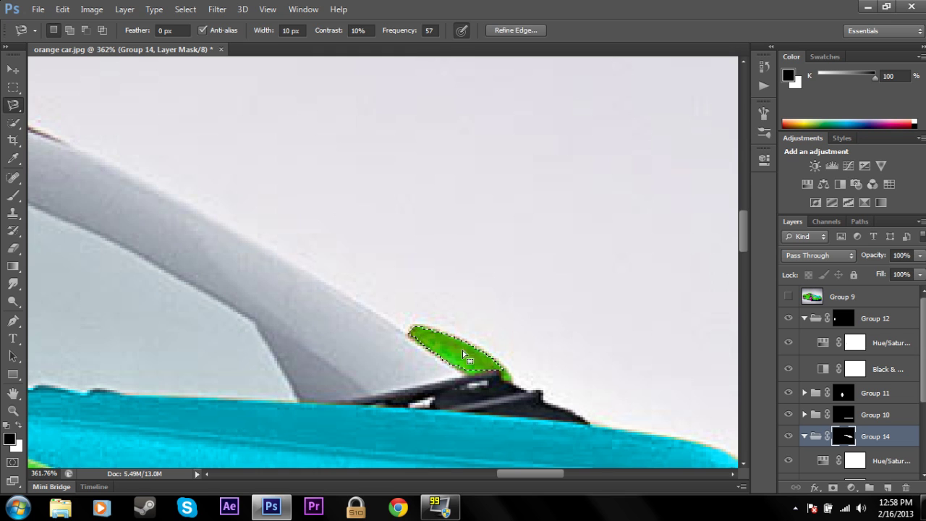
Create a new group masked to the far mirror selection and add a Black & White adjustment layer inside it
{"action": "left_click", "coordinate": [870, 488]}
{"action": "left_click", "coordinate": [833, 489]}
{"action": "left_click", "coordinate": [851, 488]}
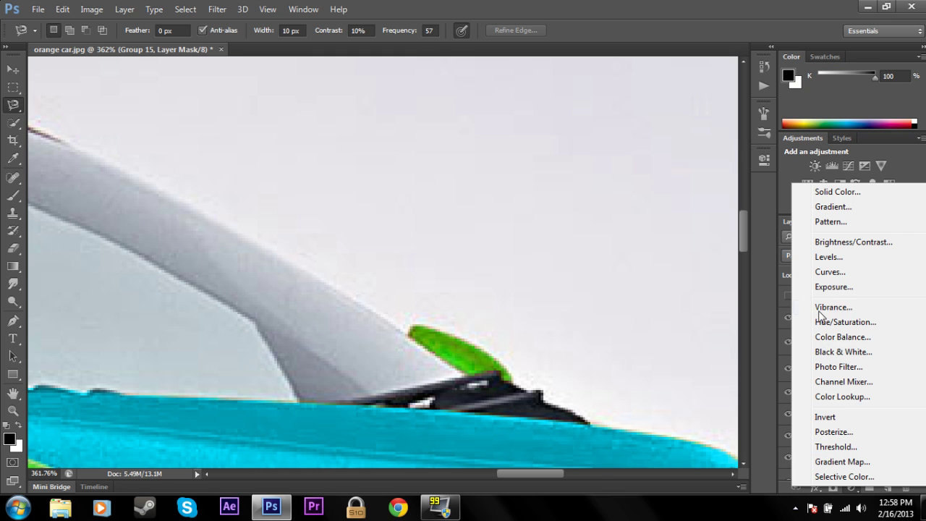
{"action": "left_click", "coordinate": [832, 352]}
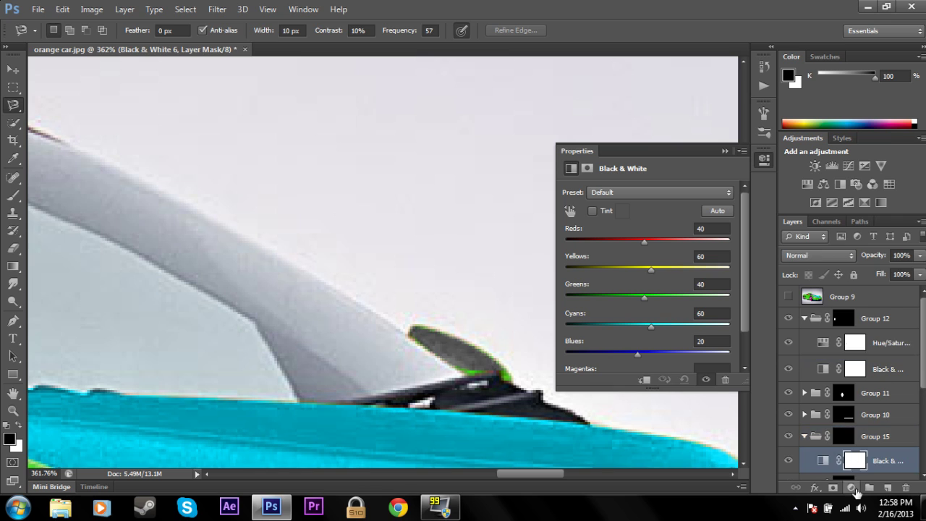
Add a colorized Hue/Saturation adjustment to the far mirror's group with hue 46 and saturation 100
{"action": "left_click", "coordinate": [853, 489]}
{"action": "left_click", "coordinate": [839, 324]}
{"action": "left_click", "coordinate": [627, 316]}
{"action": "left_click_drag", "start_coordinate": [567, 246], "coordinate": [579, 247]}
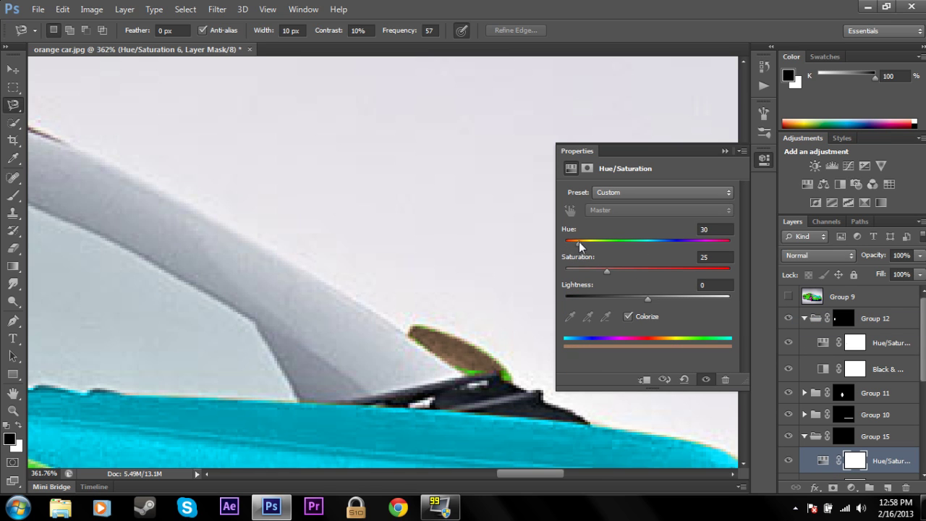
{"action": "left_click_drag", "start_coordinate": [607, 275], "coordinate": [727, 287]}
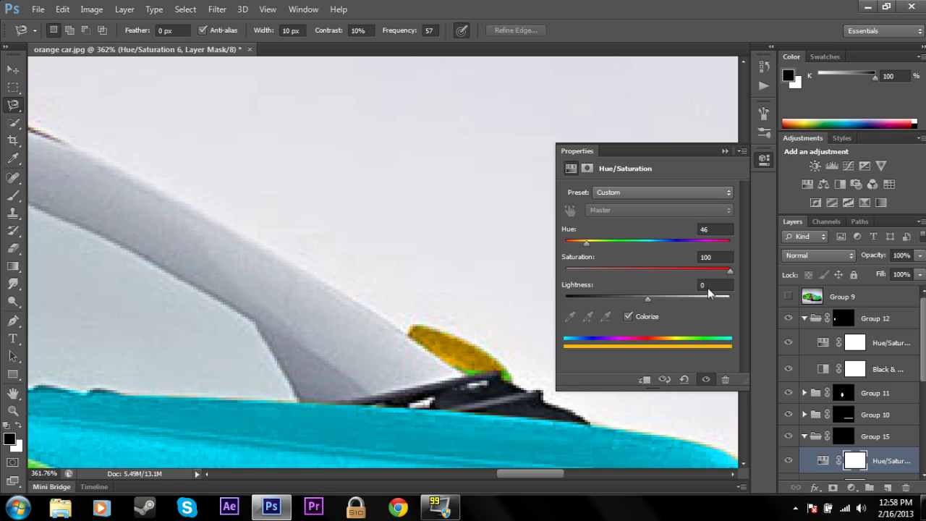
{"action": "left_click", "coordinate": [725, 151]}
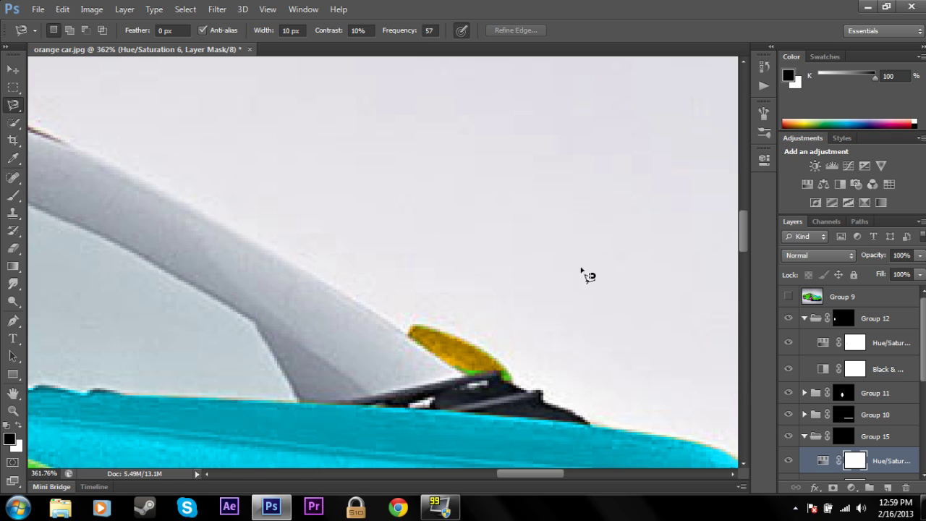
Paint white on the far mirror group's mask with a 4 px brush to cover the green fringe around the mirror
{"action": "left_click", "coordinate": [13, 411]}
{"action": "left_click_drag", "start_coordinate": [564, 400], "coordinate": [568, 398]}
{"action": "left_click", "coordinate": [870, 437]}
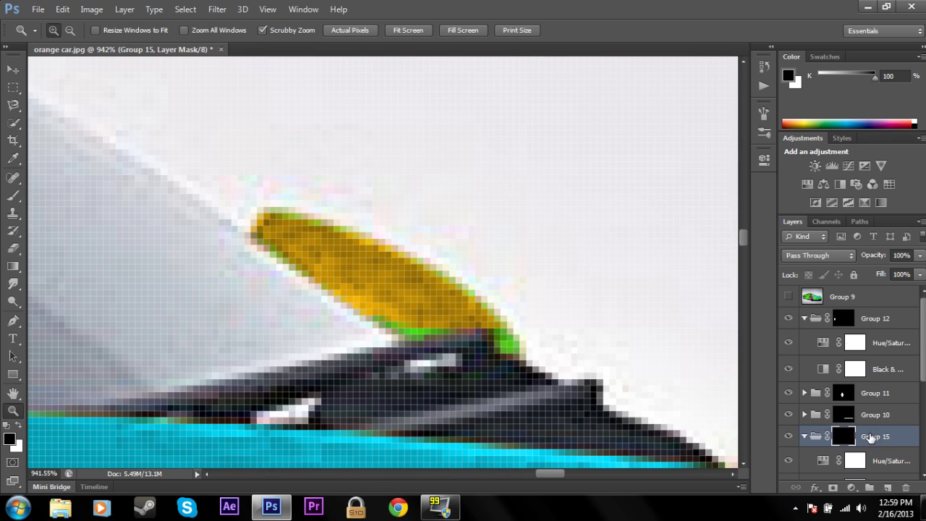
{"action": "key", "text": "b"}
{"action": "right_click", "coordinate": [443, 319]}
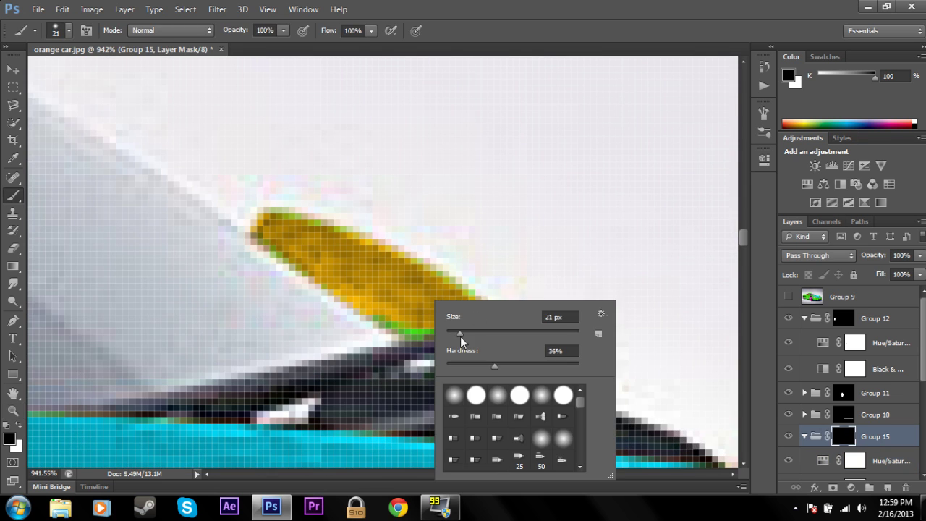
{"action": "left_click_drag", "start_coordinate": [463, 340], "coordinate": [452, 338]}
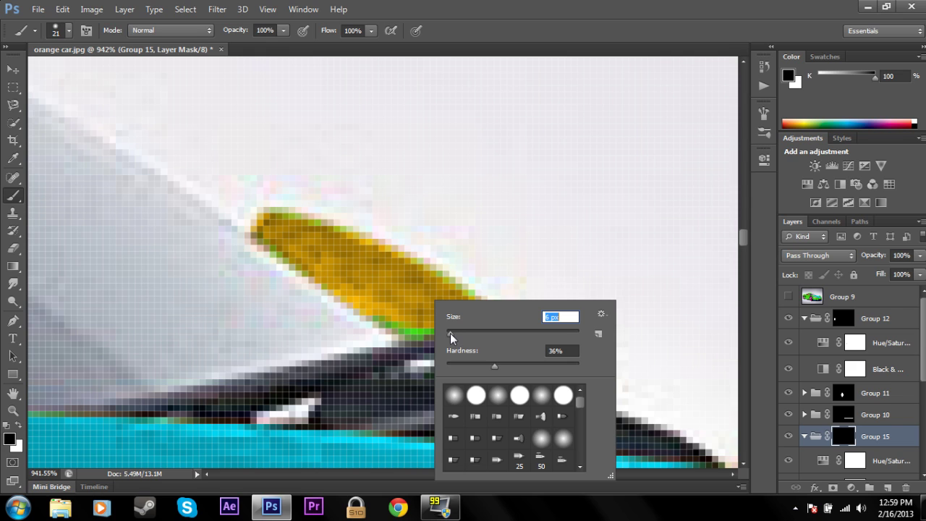
{"action": "left_click", "coordinate": [586, 9]}
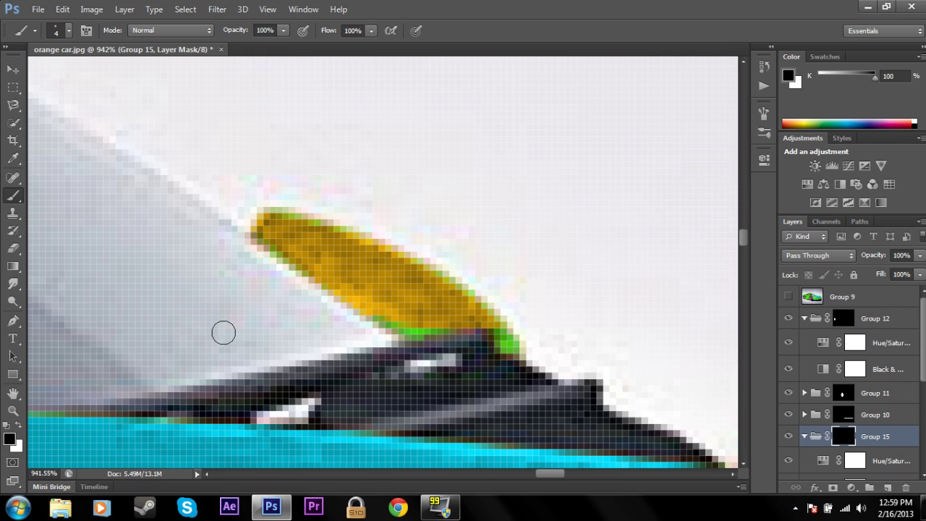
{"action": "key", "text": "x"}
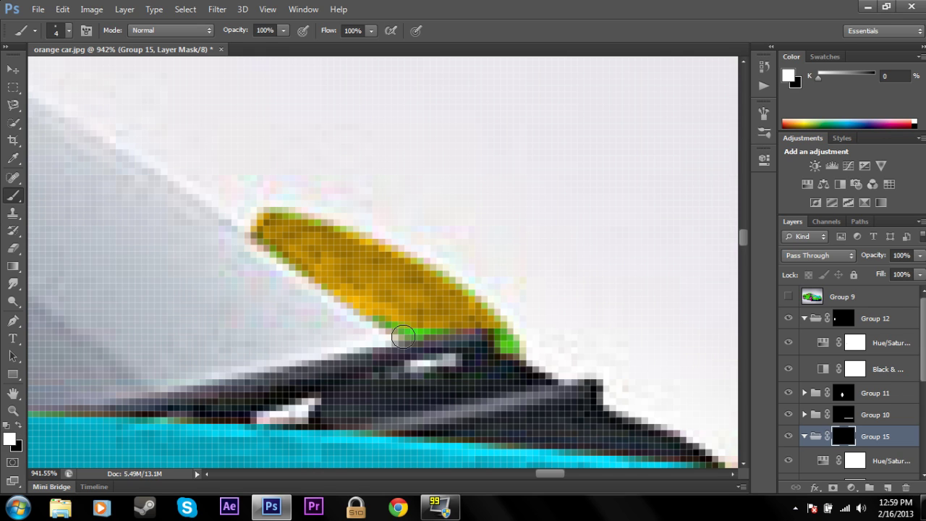
{"action": "mouse_move", "coordinate": [416, 333]}
{"action": "left_mouse_down"}
{"action": "mouse_move", "coordinate": [388, 317]}
{"action": "mouse_move", "coordinate": [428, 330]}
{"action": "mouse_move", "coordinate": [456, 318]}
{"action": "mouse_move", "coordinate": [513, 345]}
{"action": "mouse_move", "coordinate": [481, 310]}
{"action": "mouse_move", "coordinate": [398, 257]}
{"action": "mouse_move", "coordinate": [309, 223]}
{"action": "mouse_move", "coordinate": [257, 229]}
{"action": "mouse_move", "coordinate": [340, 293]}
{"action": "left_mouse_up"}
{"action": "key", "text": "z"}
{"action": "mouse_move", "coordinate": [456, 239]}
{"action": "left_mouse_down"}
{"action": "mouse_move", "coordinate": [299, 310]}
{"action": "mouse_move", "coordinate": [250, 320]}
{"action": "left_mouse_up"}
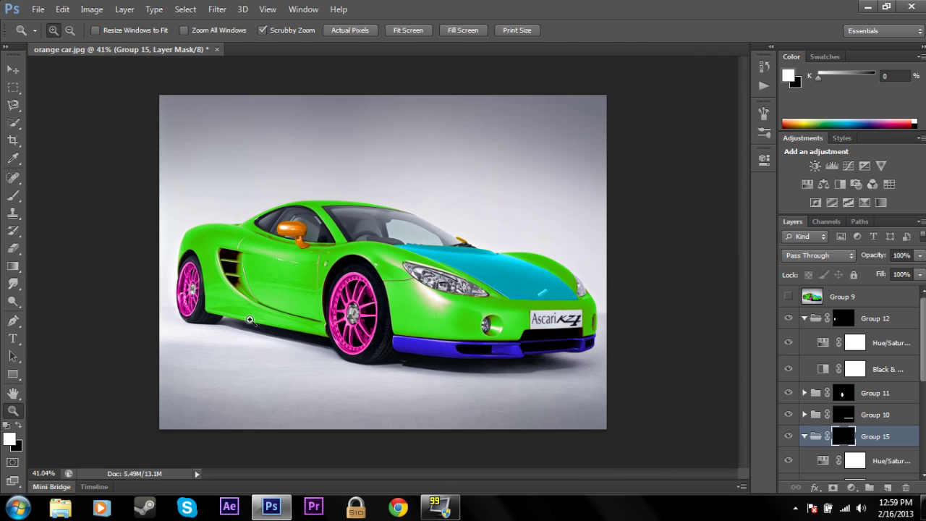
Open the original orange car photo from the Photoshop Tuts folder as a second document
{"action": "left_click", "coordinate": [37, 10]}
{"action": "left_click", "coordinate": [51, 39]}
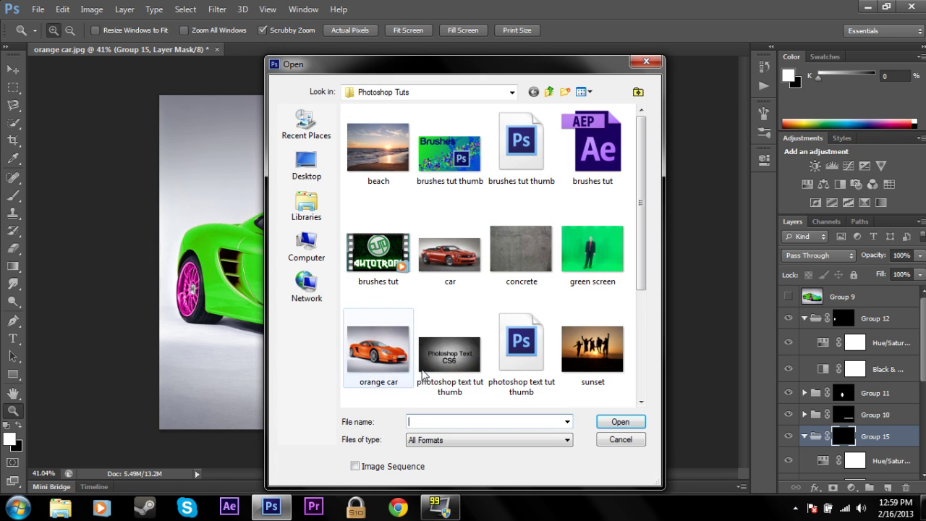
{"action": "left_click", "coordinate": [378, 347]}
{"action": "left_click", "coordinate": [620, 421]}
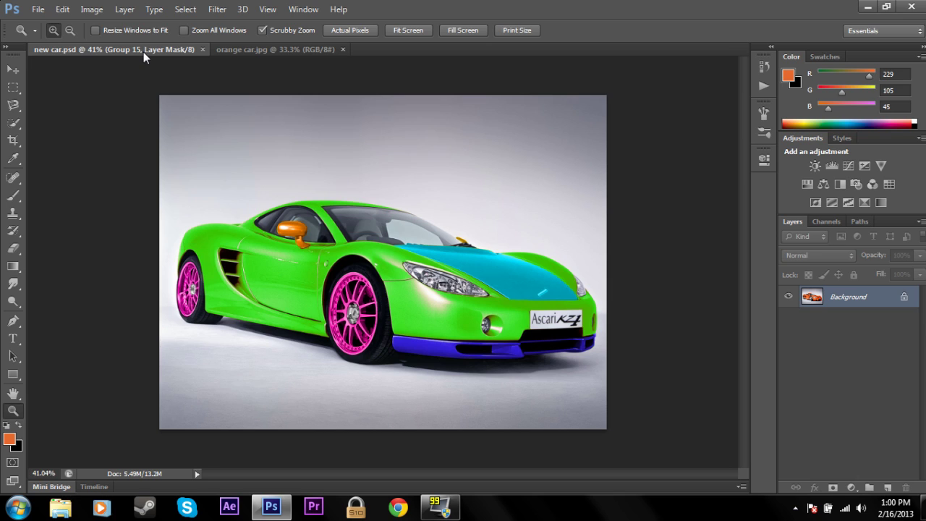
Copy the original orange car photo into new car.psd with the Move tool and place its layer at the bottom of the stack
{"action": "left_click", "coordinate": [13, 70]}
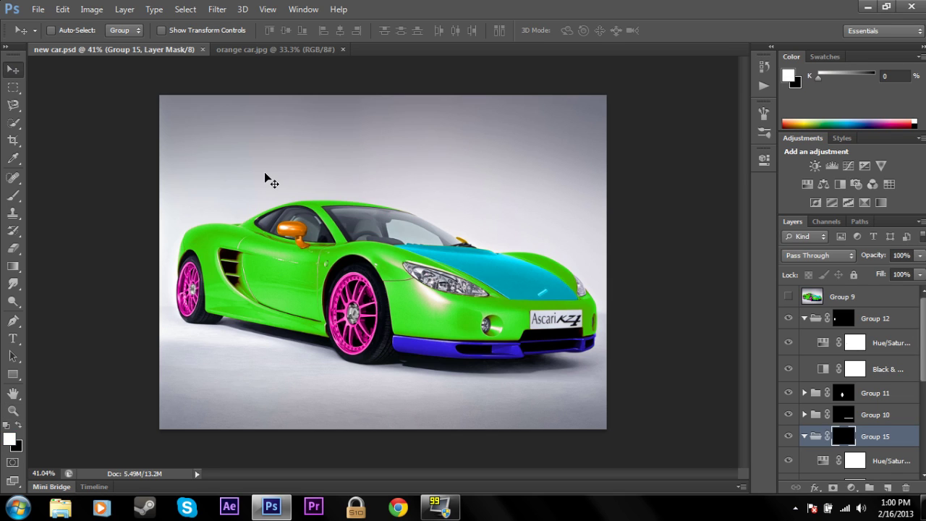
{"action": "left_click", "coordinate": [275, 53]}
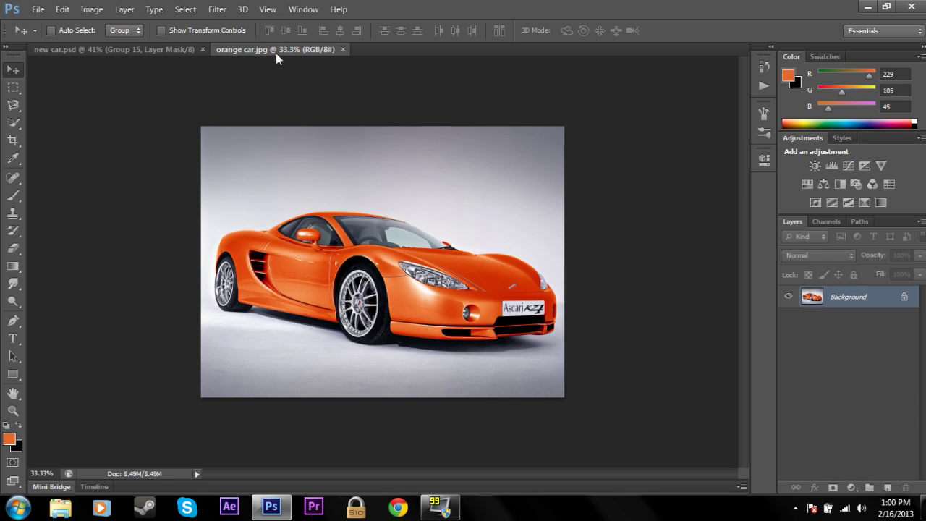
{"action": "left_click_drag", "start_coordinate": [205, 107], "coordinate": [615, 324]}
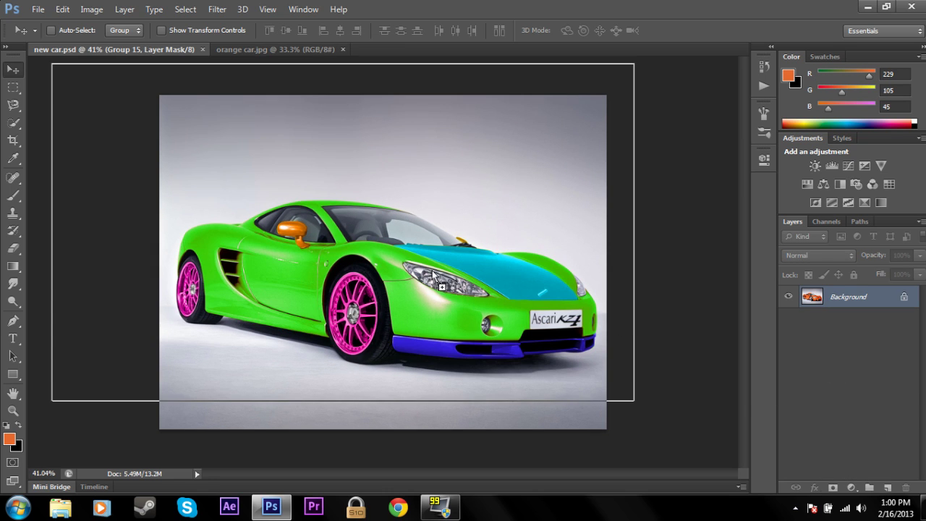
{"action": "left_click_drag", "start_coordinate": [433, 274], "coordinate": [436, 274]}
{"action": "scroll", "coordinate": [925, 349], "scroll_direction": "down", "scroll_amount": 5}
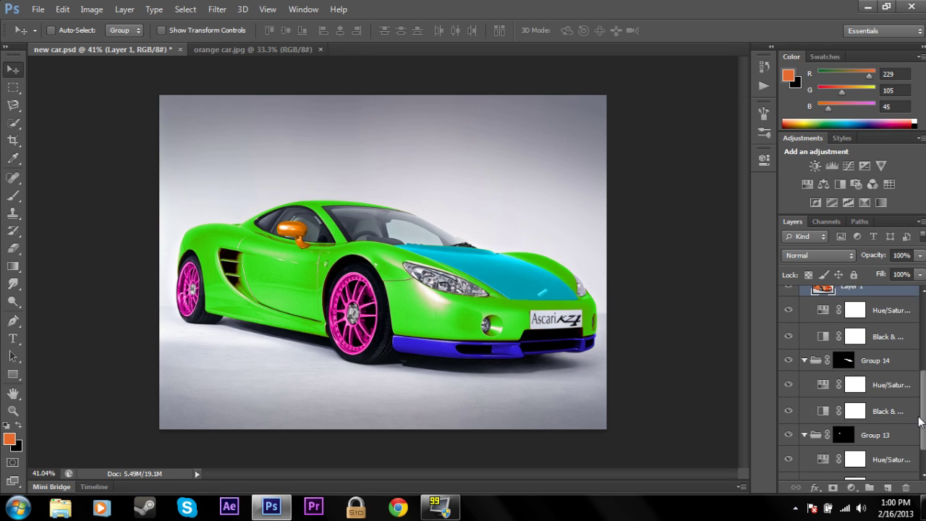
{"action": "left_click_drag", "start_coordinate": [861, 342], "coordinate": [869, 463]}
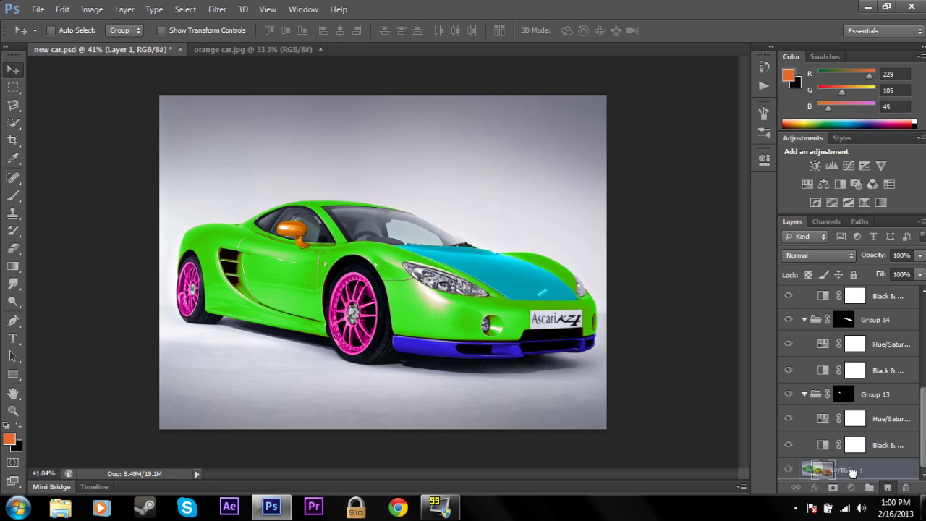
Merge all layers and groups from Layer 0 up to Group 12 into a single layer
{"action": "left_click", "coordinate": [842, 447]}
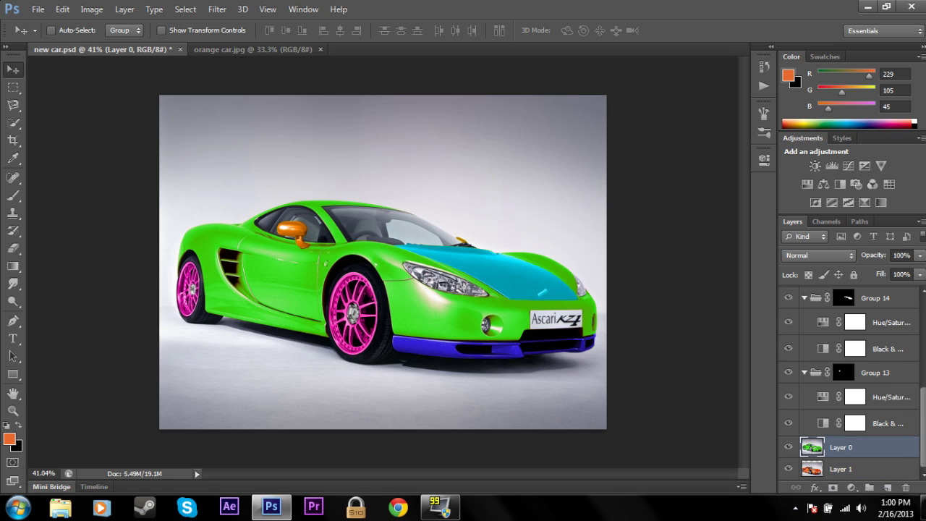
{"action": "scroll", "coordinate": [924, 432], "scroll_direction": "up", "scroll_amount": 10}
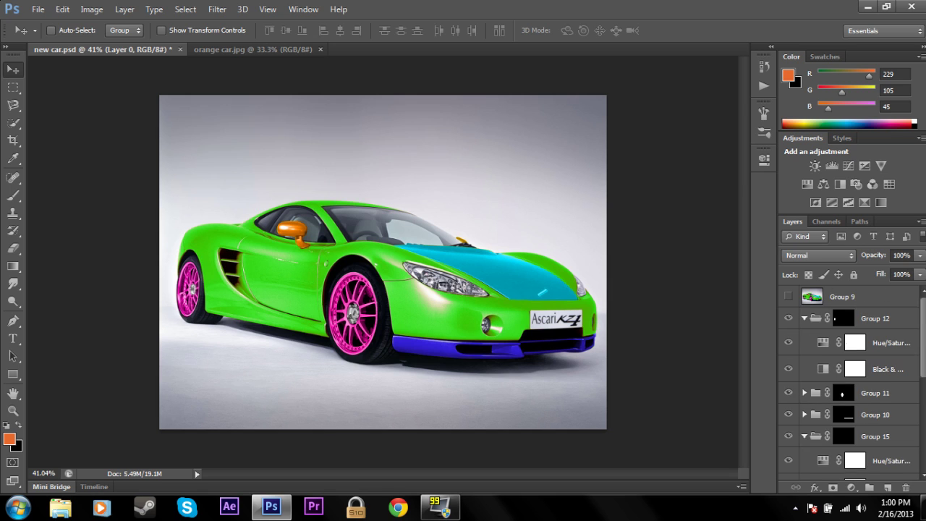
{"action": "left_click", "coordinate": [878, 327], "text": "shift"}
{"action": "right_click", "coordinate": [879, 326]}
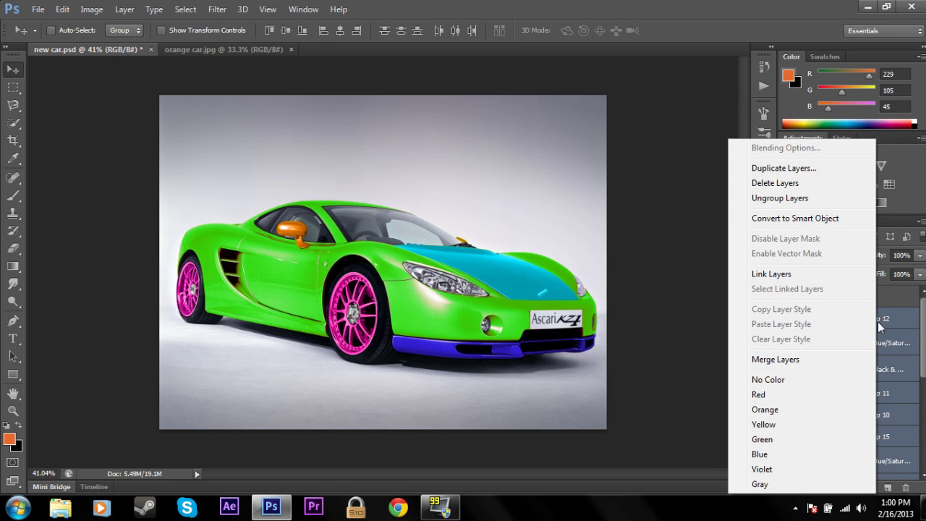
{"action": "left_click", "coordinate": [795, 362]}
{"action": "left_click", "coordinate": [832, 384]}
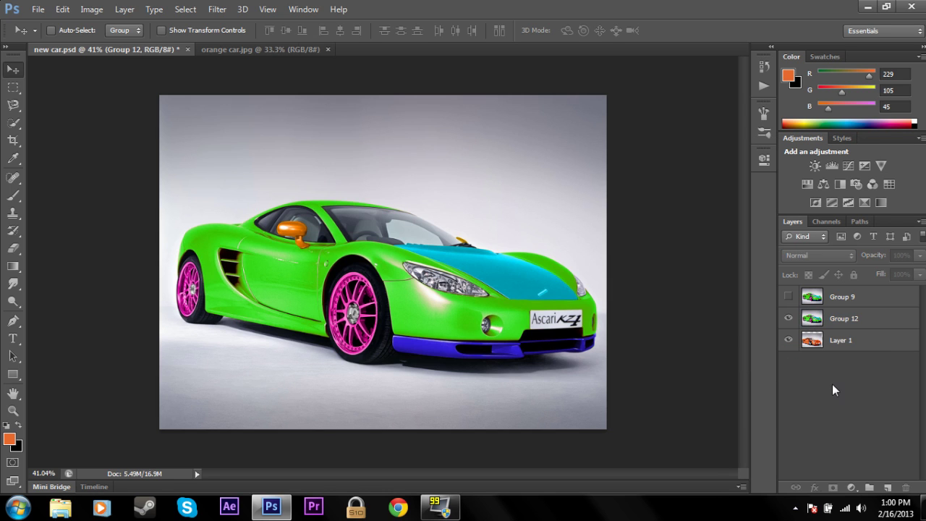
Delete the hidden Group 9 layer above the merged recoloured car
{"action": "left_click", "coordinate": [850, 298]}
{"action": "left_click", "coordinate": [790, 297]}
{"action": "left_click", "coordinate": [789, 296]}
{"action": "key", "text": "Delete"}
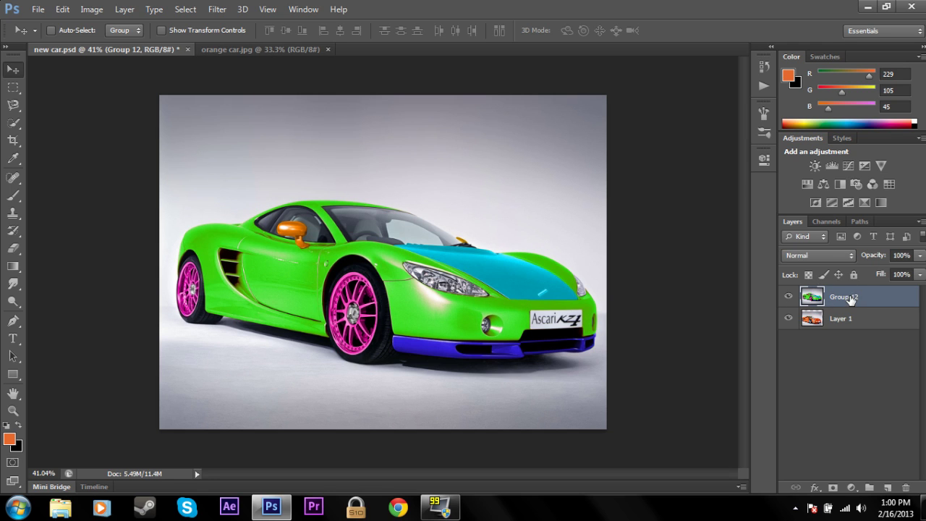
Hide the merged recoloured layer and move the orange car layer so that it fills the canvas exactly
{"action": "left_click", "coordinate": [789, 296]}
{"action": "left_click_drag", "start_coordinate": [474, 273], "coordinate": [499, 245]}
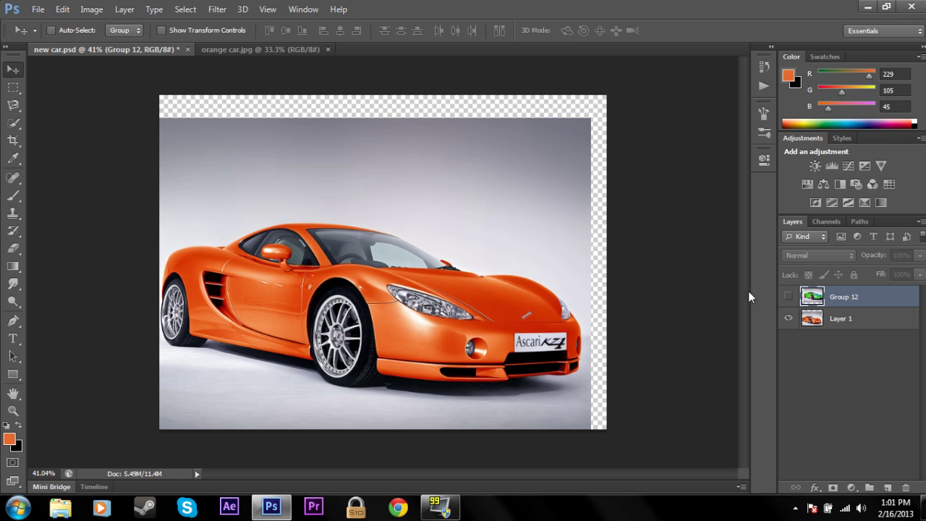
{"action": "left_click", "coordinate": [813, 318]}
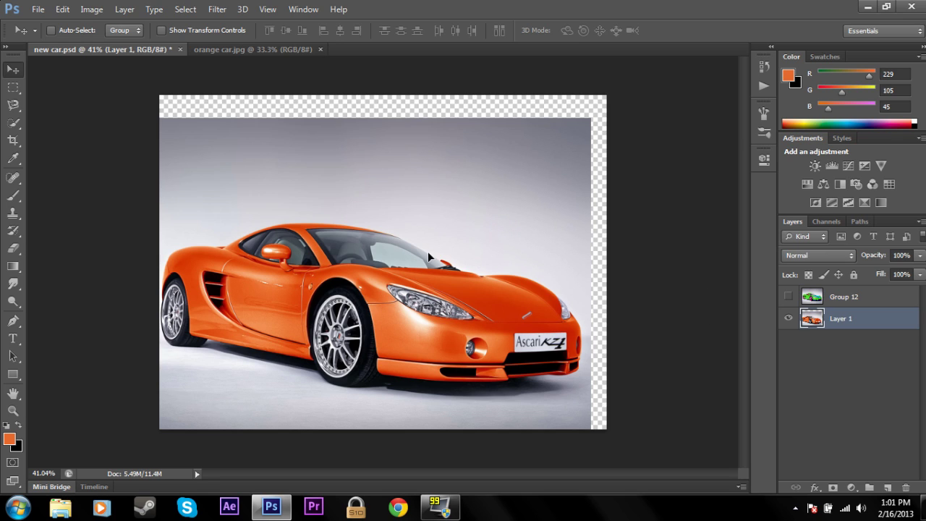
{"action": "left_click_drag", "start_coordinate": [429, 256], "coordinate": [406, 254]}
{"action": "left_click", "coordinate": [835, 333]}
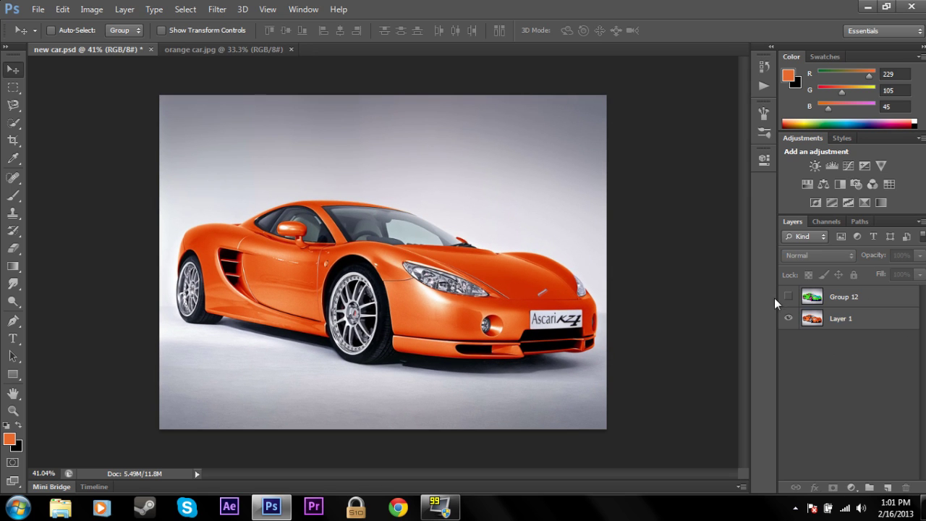
Toggle the recoloured layer's visibility to compare it with the original orange car, leaving it shown
{"action": "left_click", "coordinate": [789, 296]}
{"action": "left_click", "coordinate": [789, 297]}
{"action": "left_click", "coordinate": [788, 297]}
{"action": "left_click", "coordinate": [788, 297]}
{"action": "left_click", "coordinate": [788, 298]}
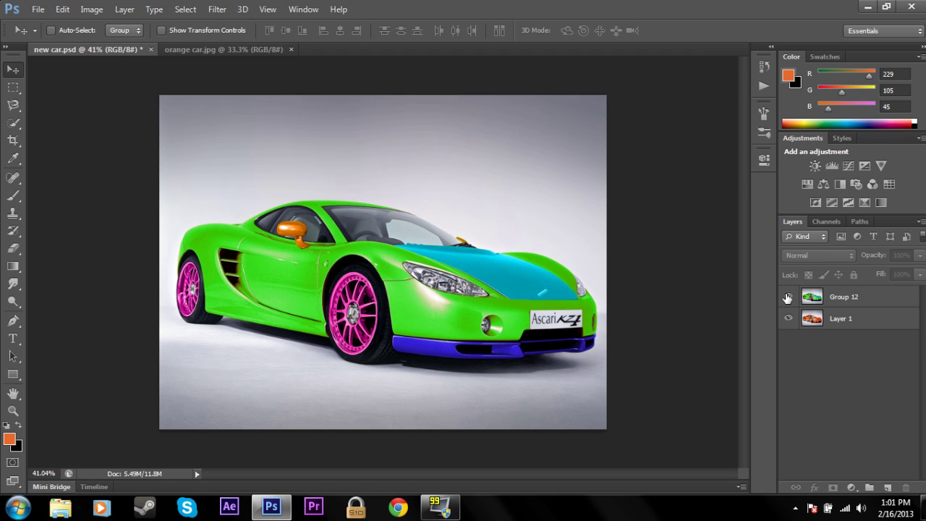